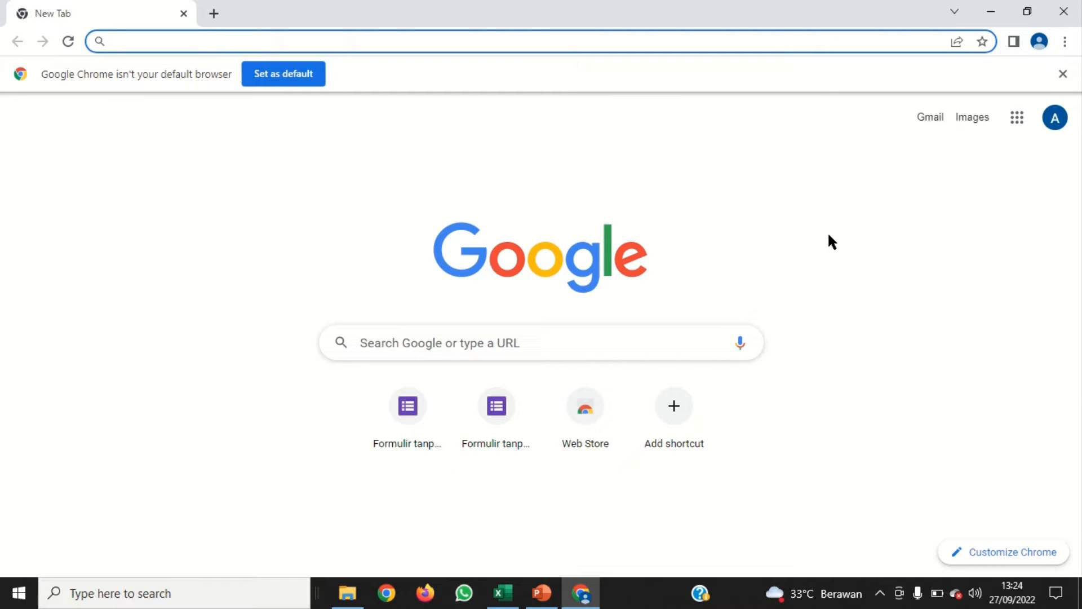
Open Google Drive from the Google apps list
left_click(1018, 119)
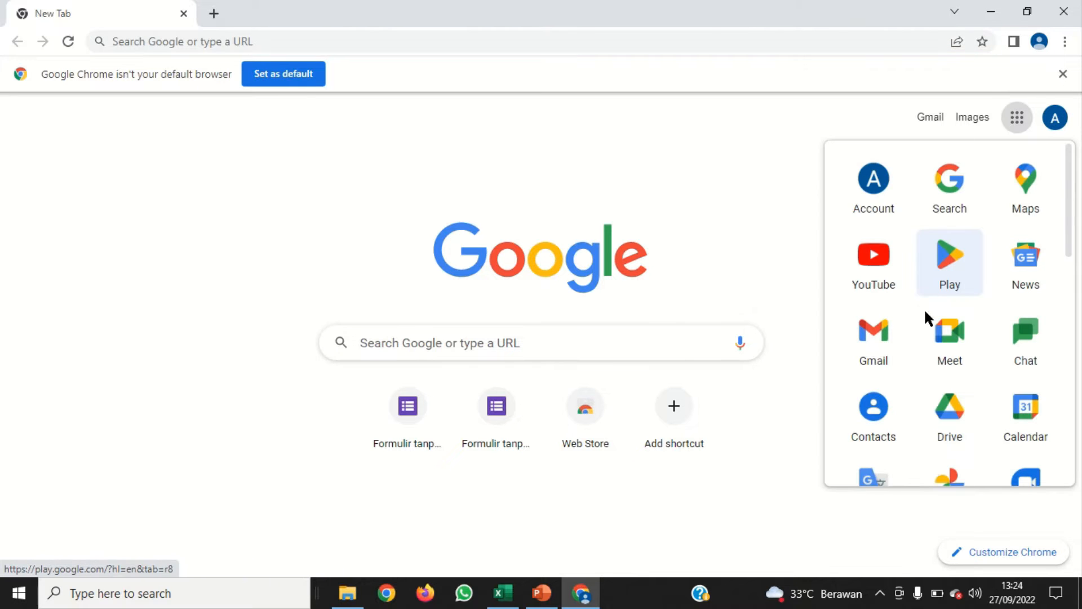
left_click(950, 419)
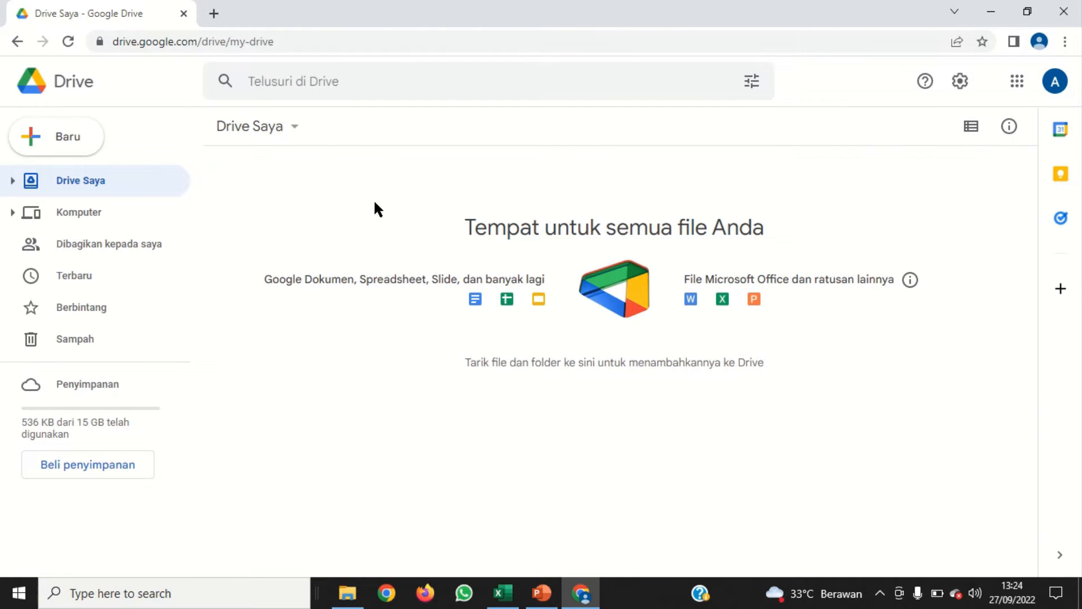
left_click(66, 148)
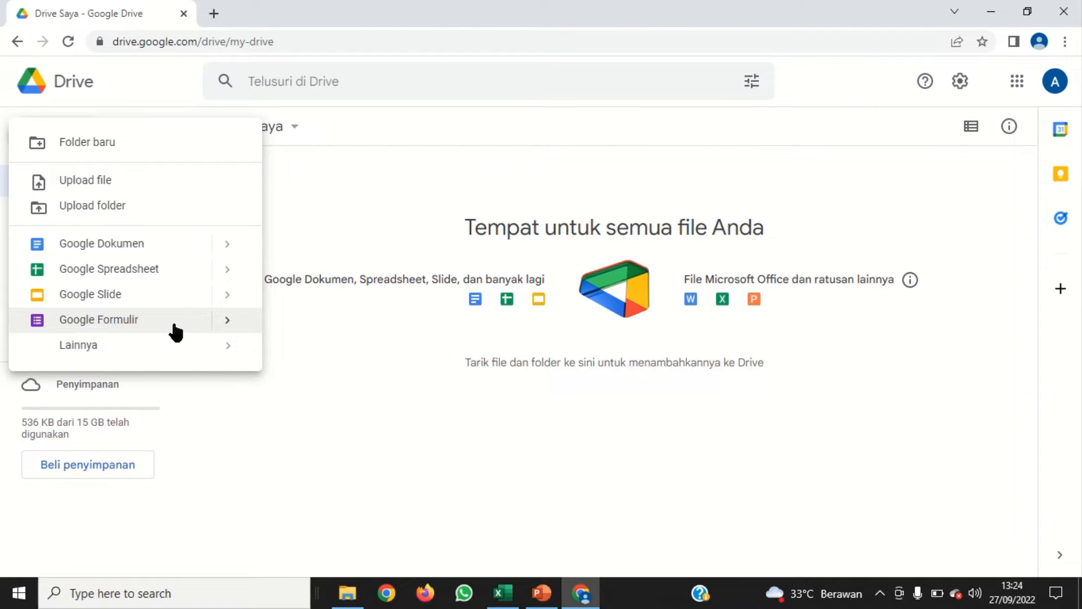
mouse_move(230, 324)
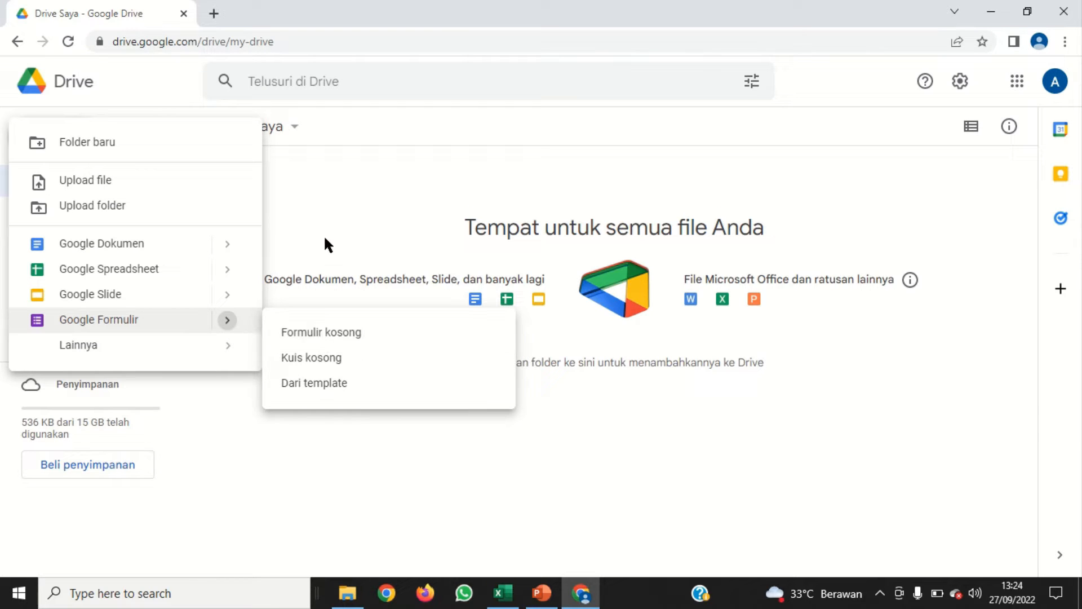
left_click(336, 173)
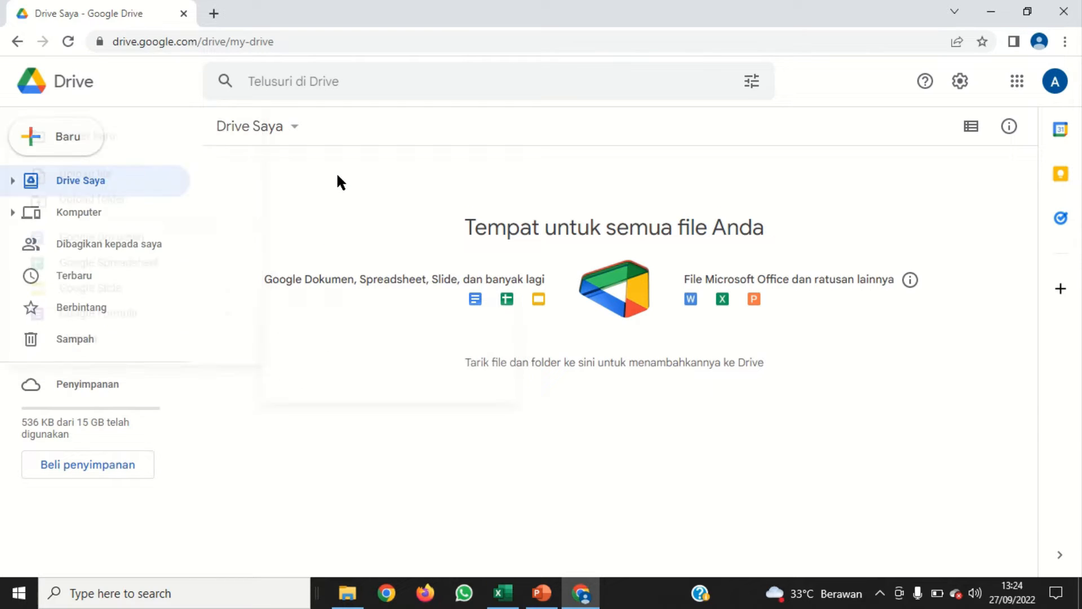
right_click(75, 182)
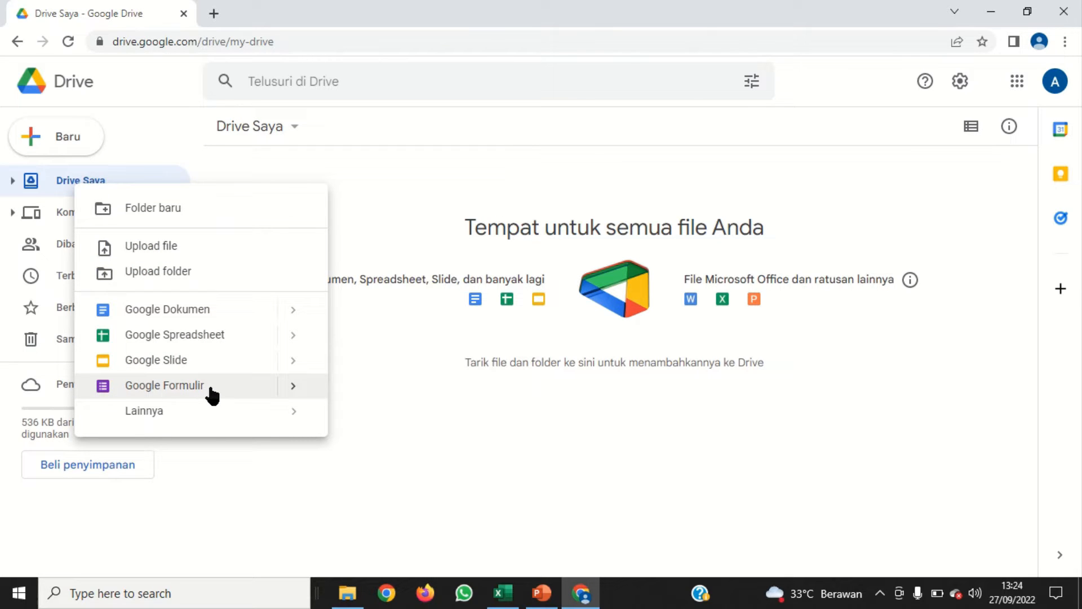
left_click(294, 395)
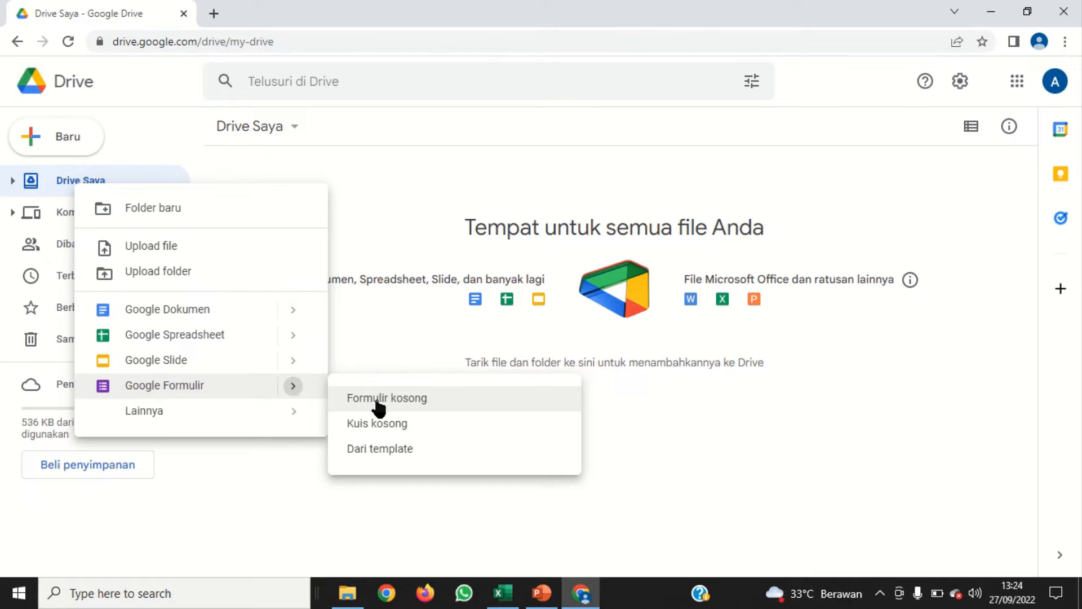
left_click(391, 182)
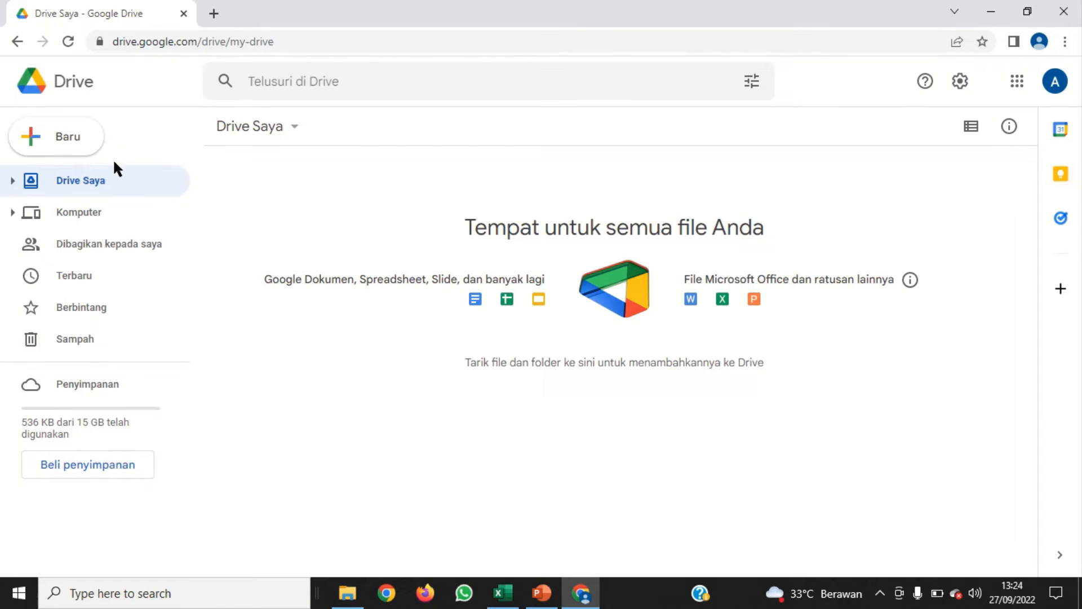
Create a new folder named "Absensi Rapat" in Drive Saya
left_click(66, 148)
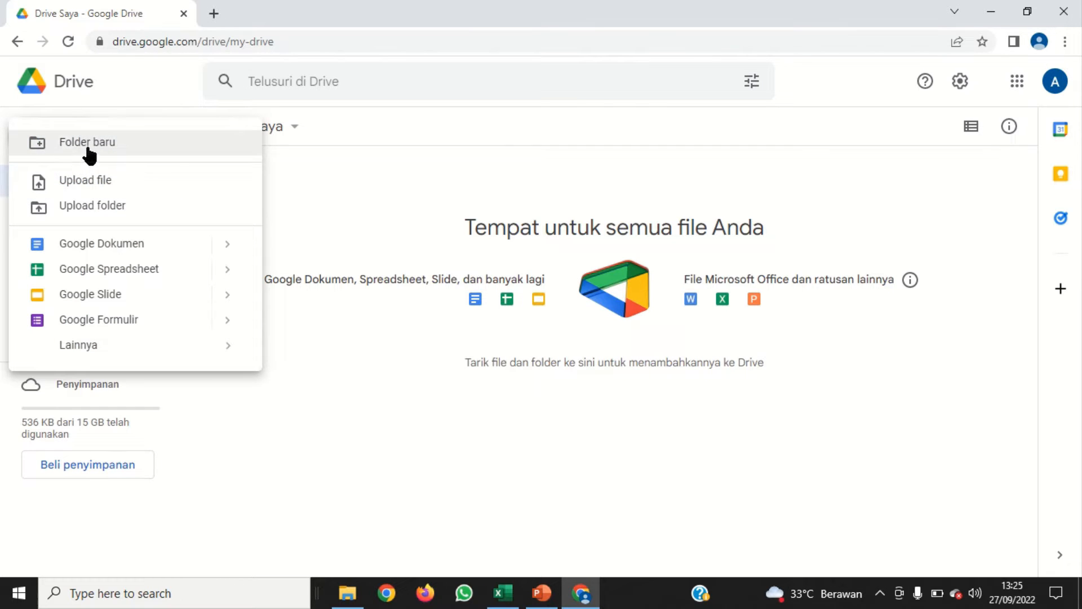
left_click(88, 145)
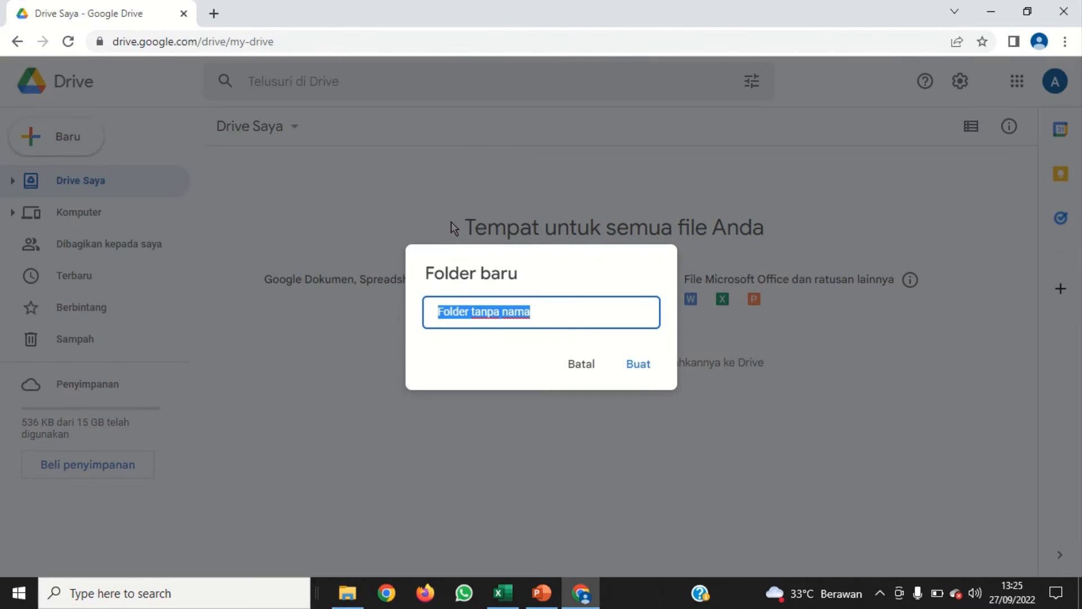
type("Abseb")
key("BackSpace")
type("nsi Rapat")
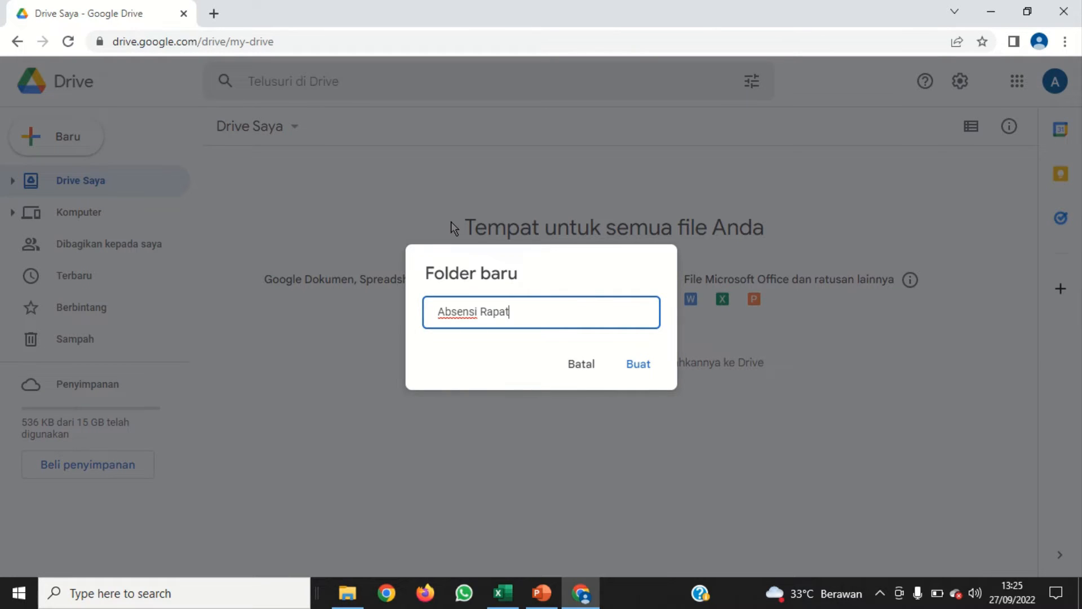
left_click(638, 365)
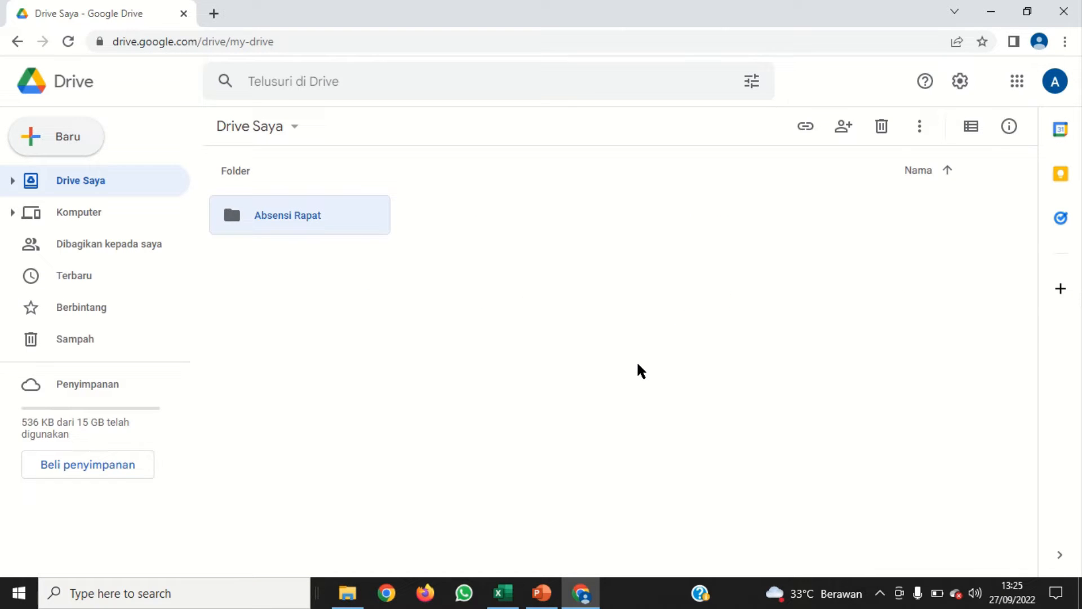
left_click(427, 300)
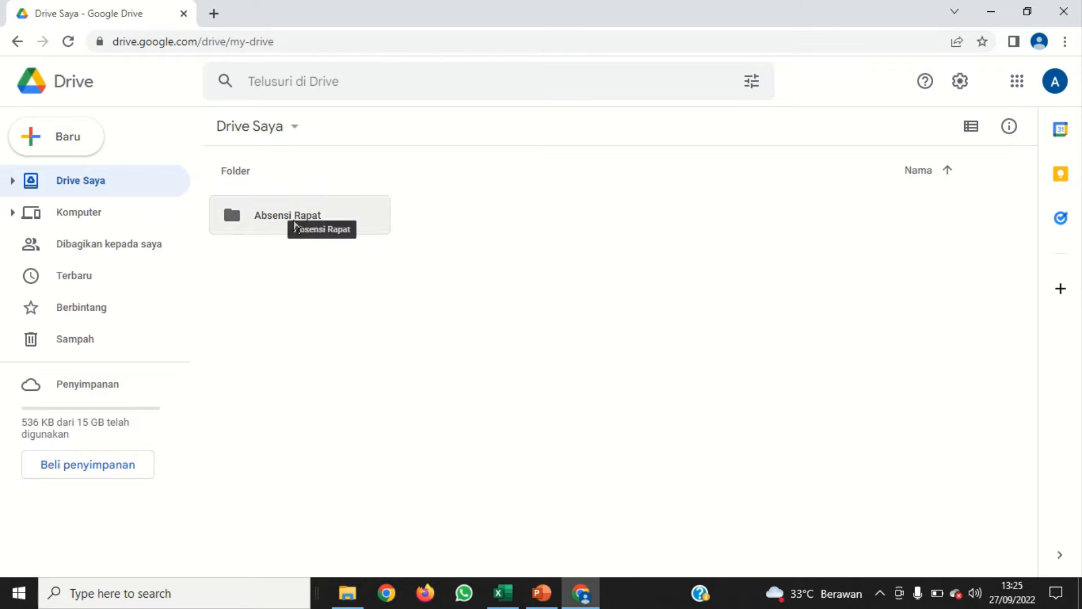
Create a blank Google Formulir inside the Absensi Rapat folder and dismiss the introductory tip
double_click(264, 217)
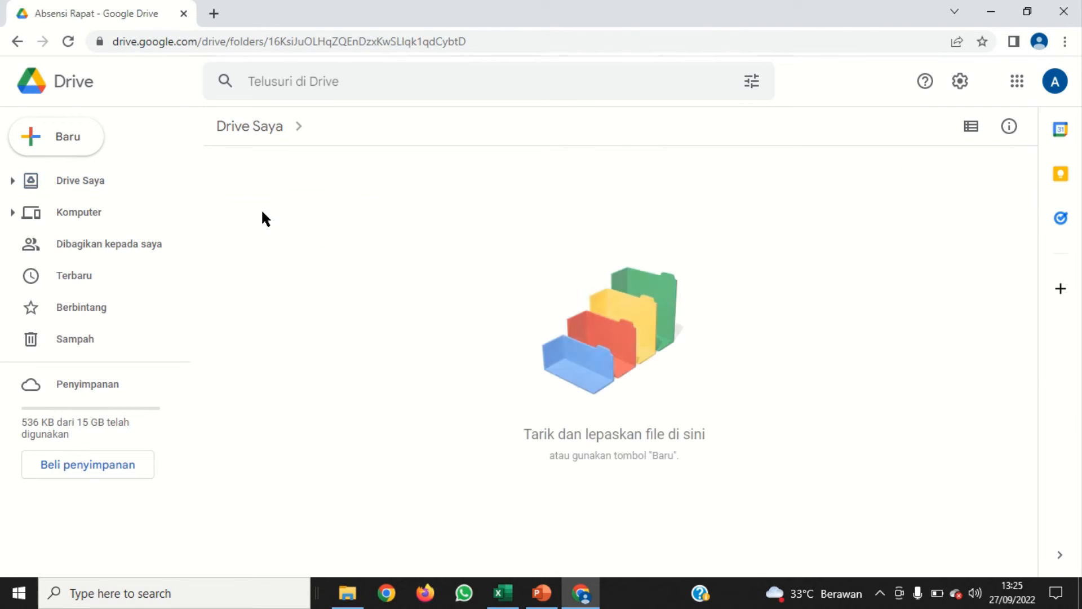
right_click(374, 213)
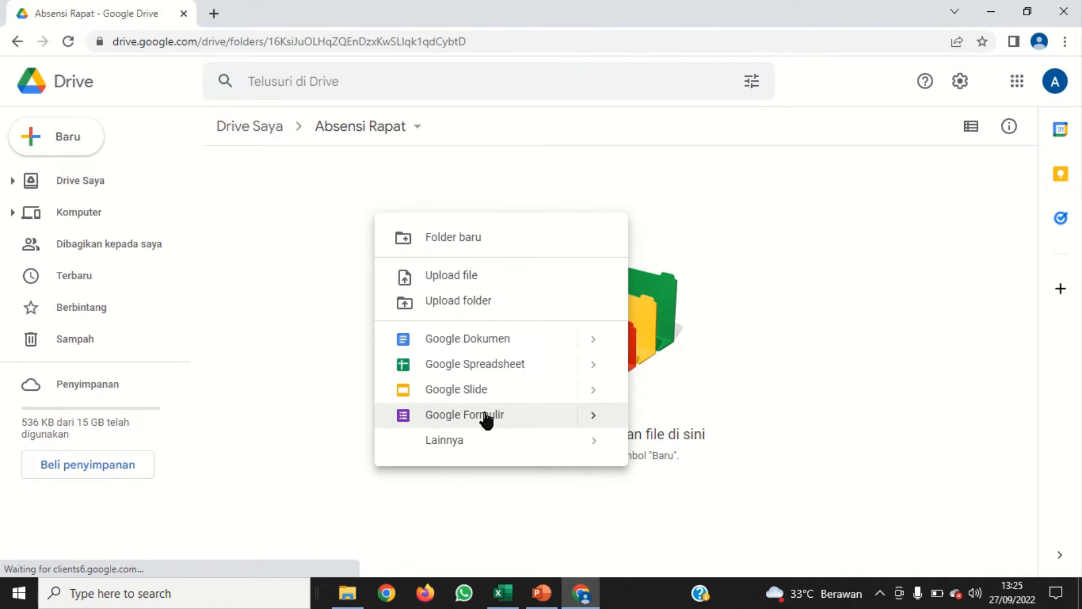
mouse_move(590, 424)
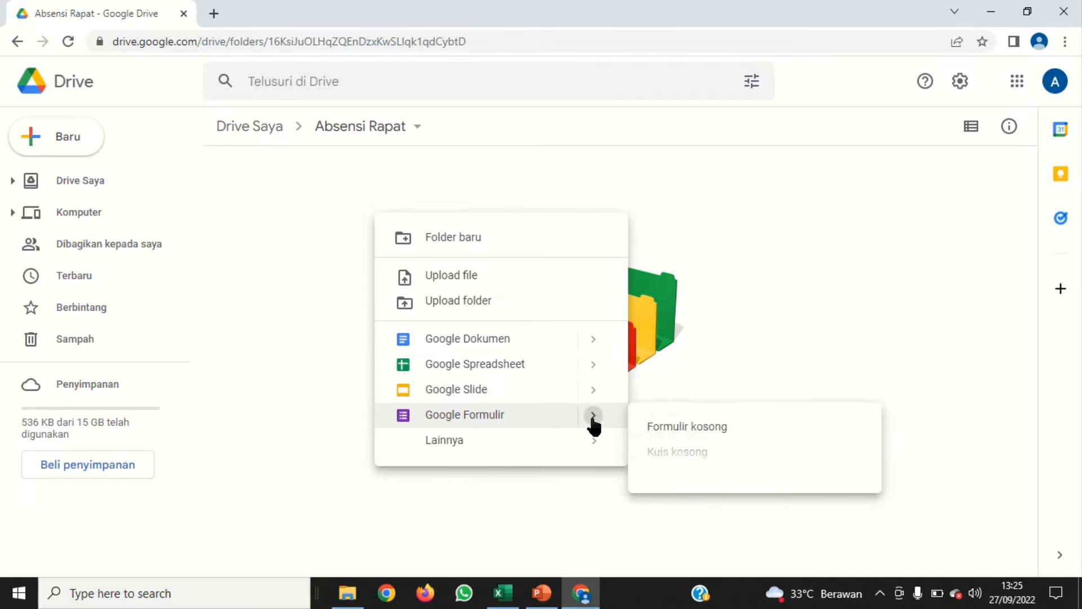
left_click(697, 437)
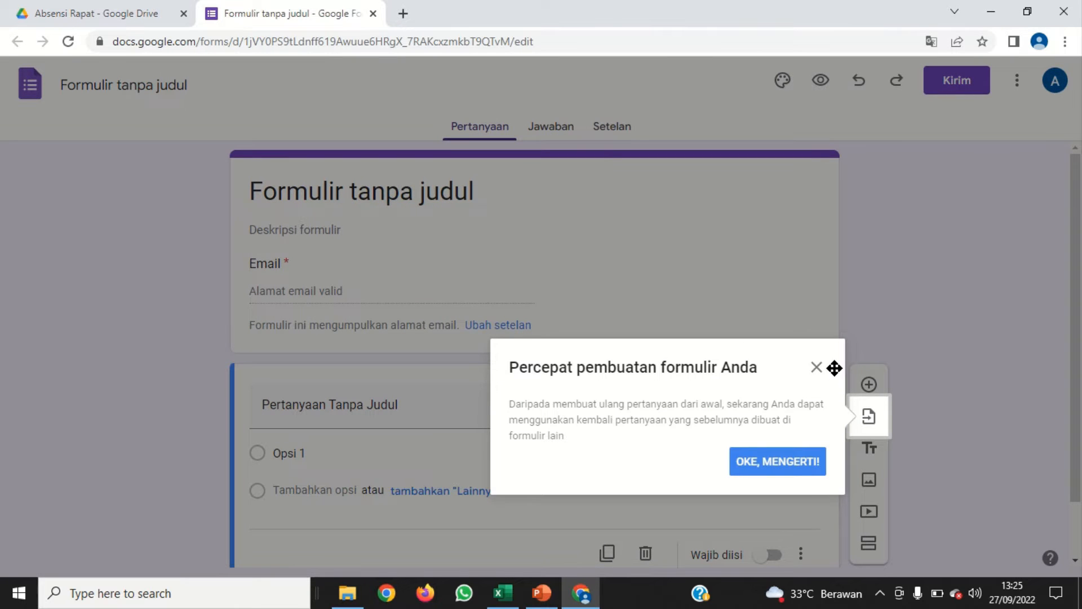
left_click(807, 473)
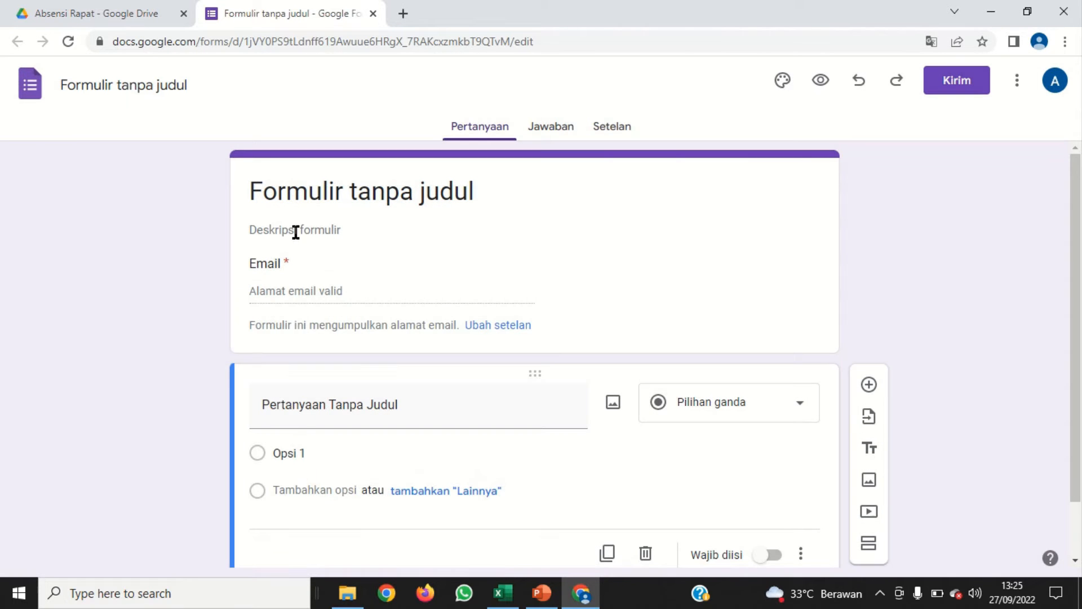
Replace the form's placeholder title with "Absensi Rapat"
left_click(292, 194)
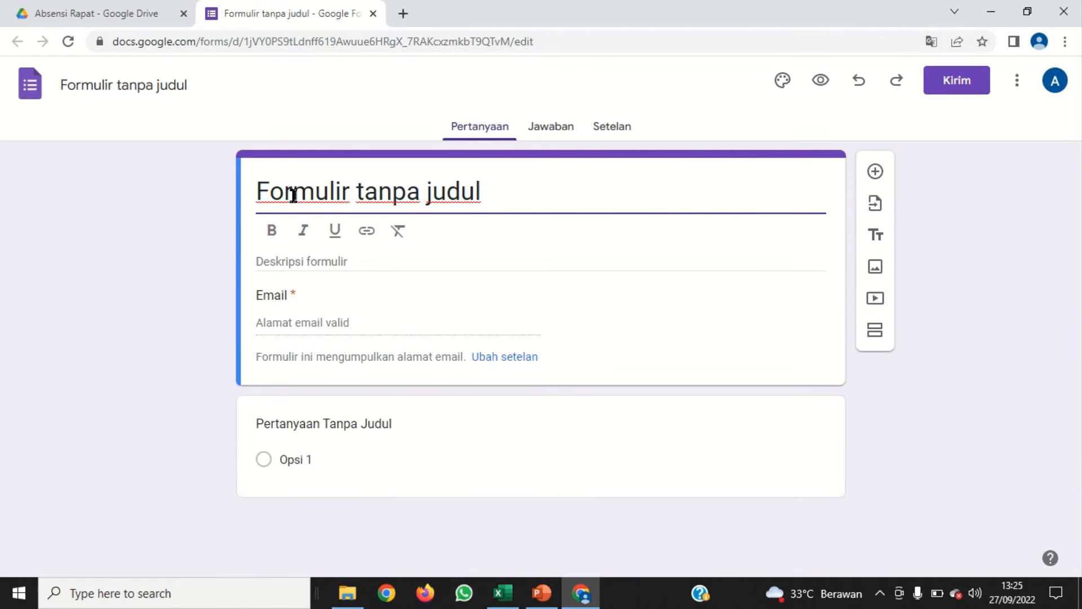
left_click_drag(493, 191, 225, 180)
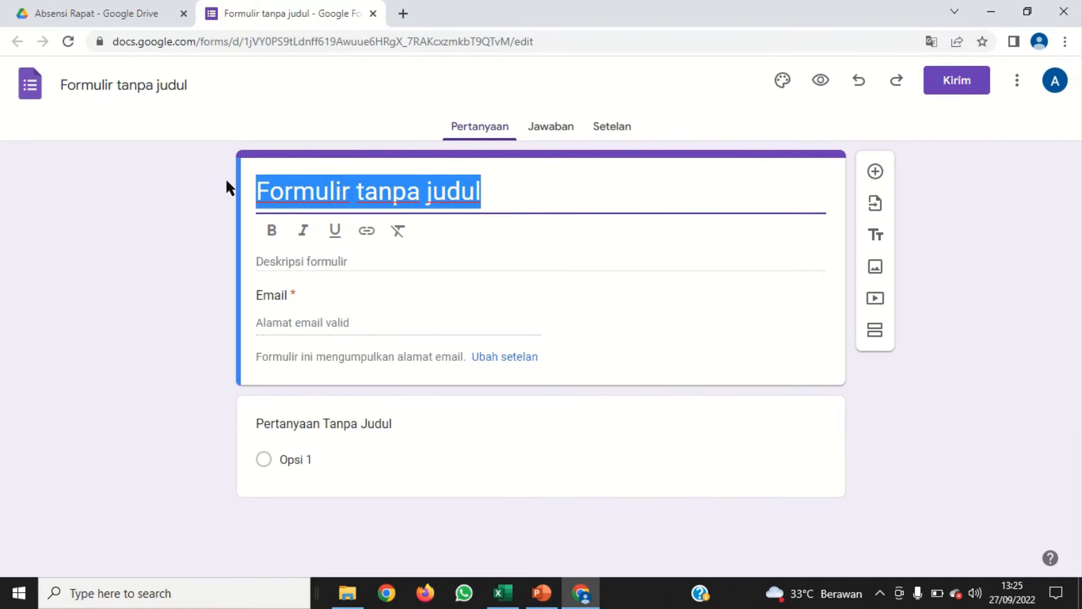
type("Absen")
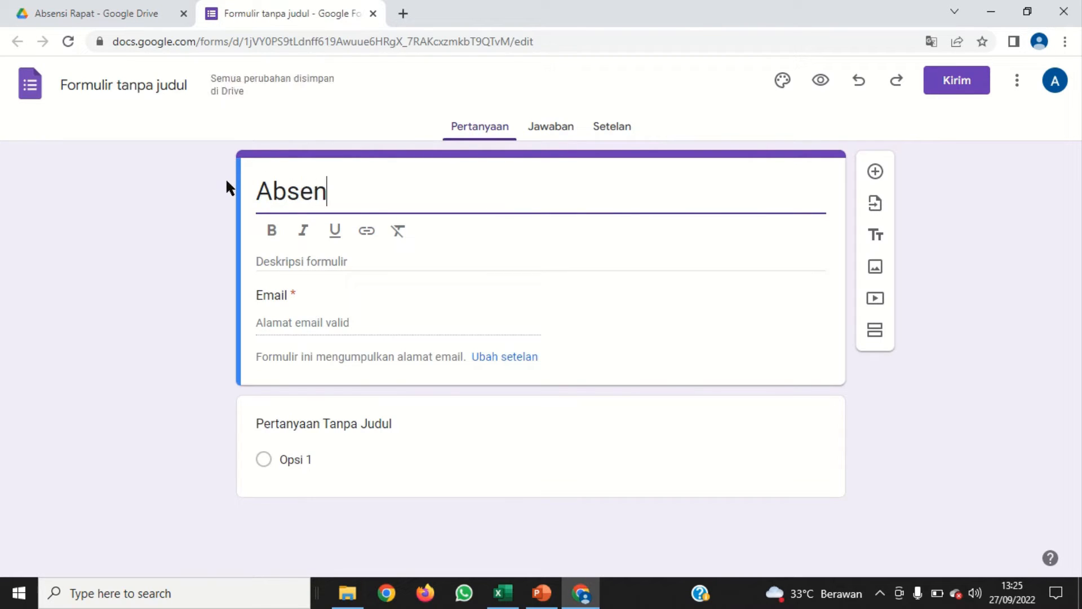
type("si Rapat")
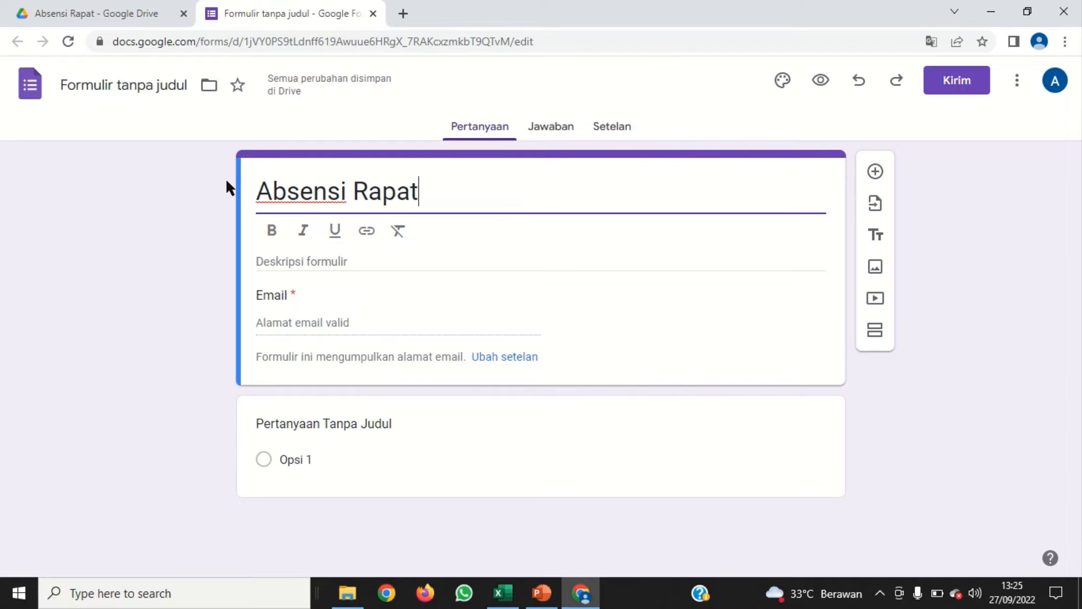
Enter "Rapat Koordinasi 3 Institusi" as the form description
left_click(294, 260)
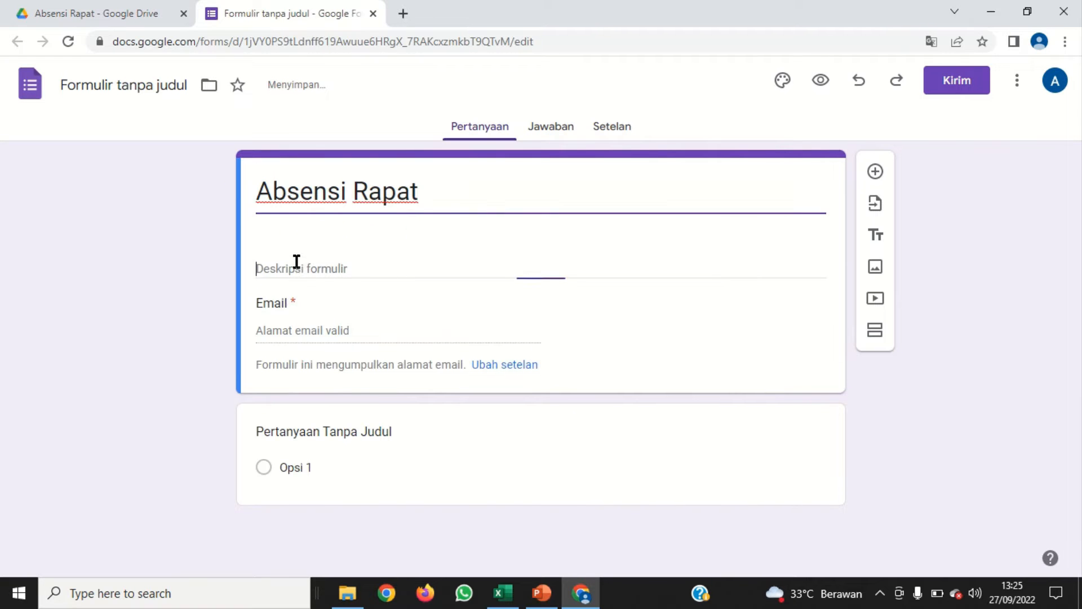
type("Rapa")
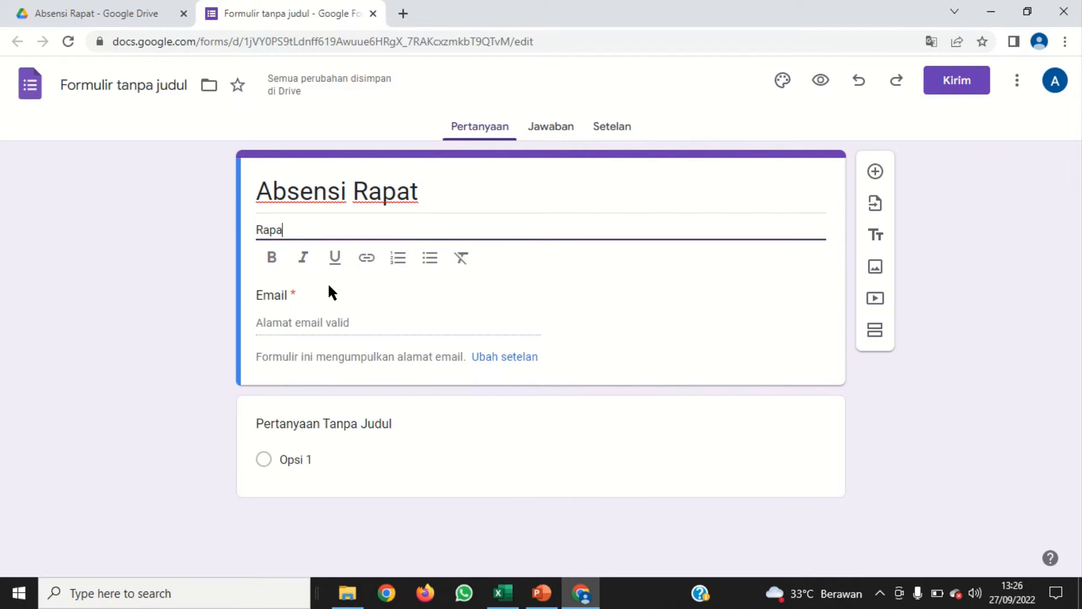
type("t Koordinasi 3 Badan")
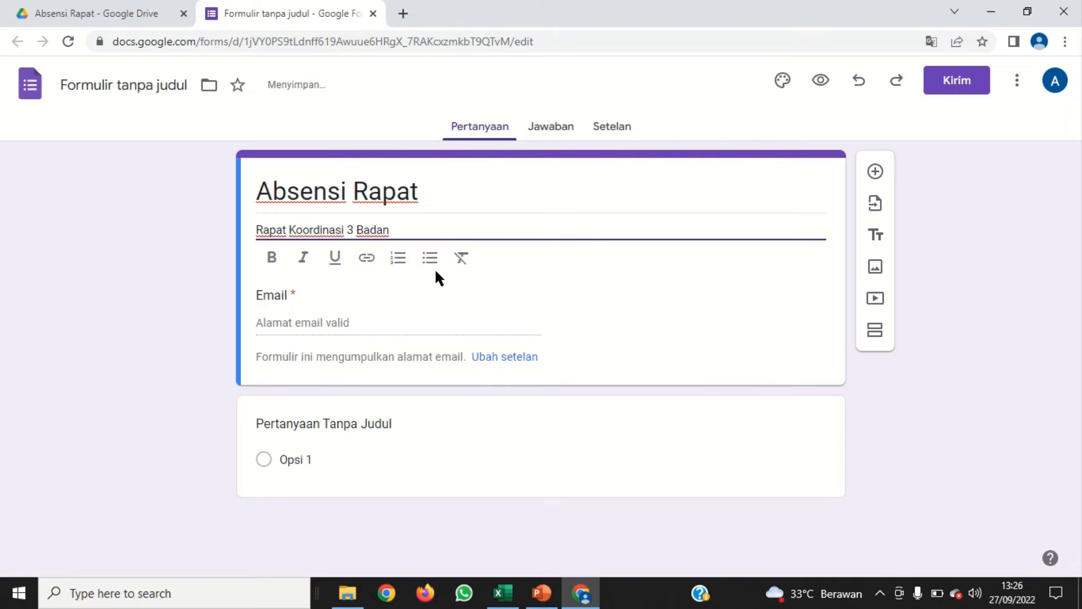
key("BackSpace")
key("BackSpace")
key("BackSpace")
key("BackSpace")
key("BackSpace")
type("Institusi")
left_click(692, 302)
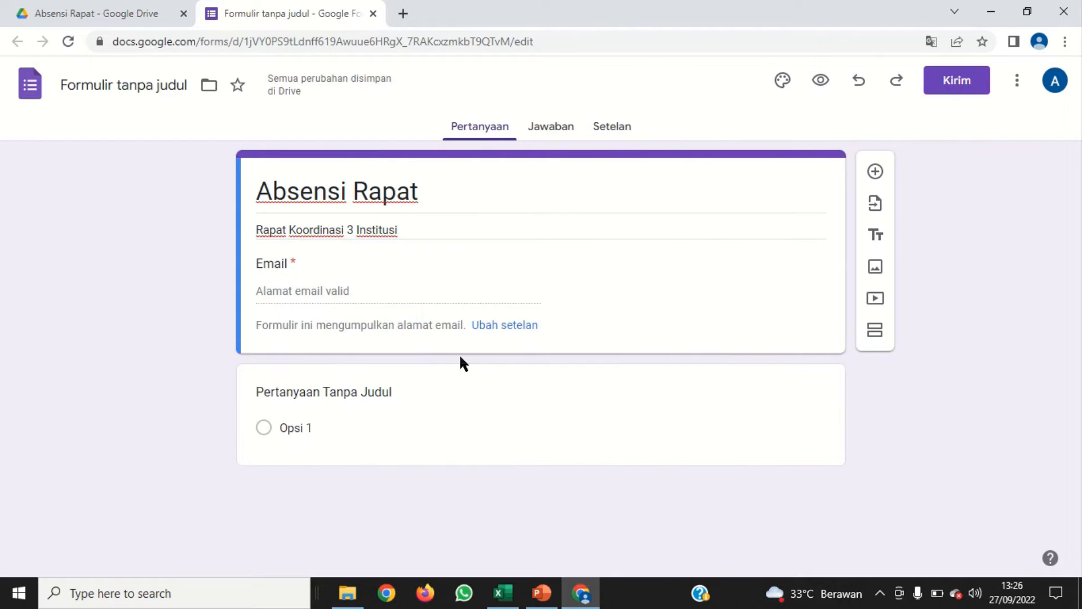
Open the form's settings and expand the Jawaban options for how responses are collected
left_click(614, 132)
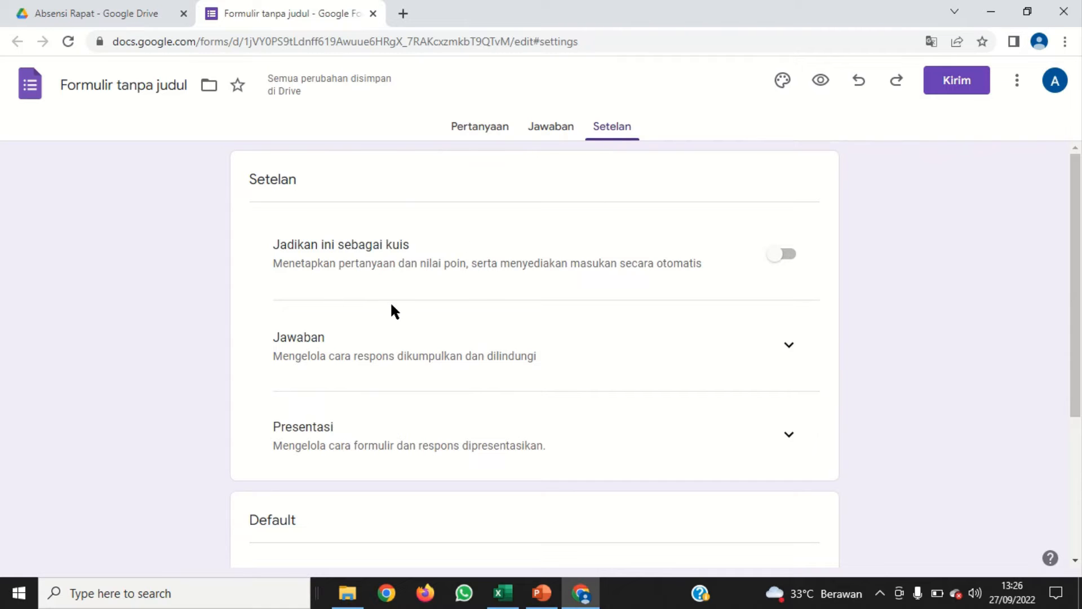
scroll(394, 312, "down", 1)
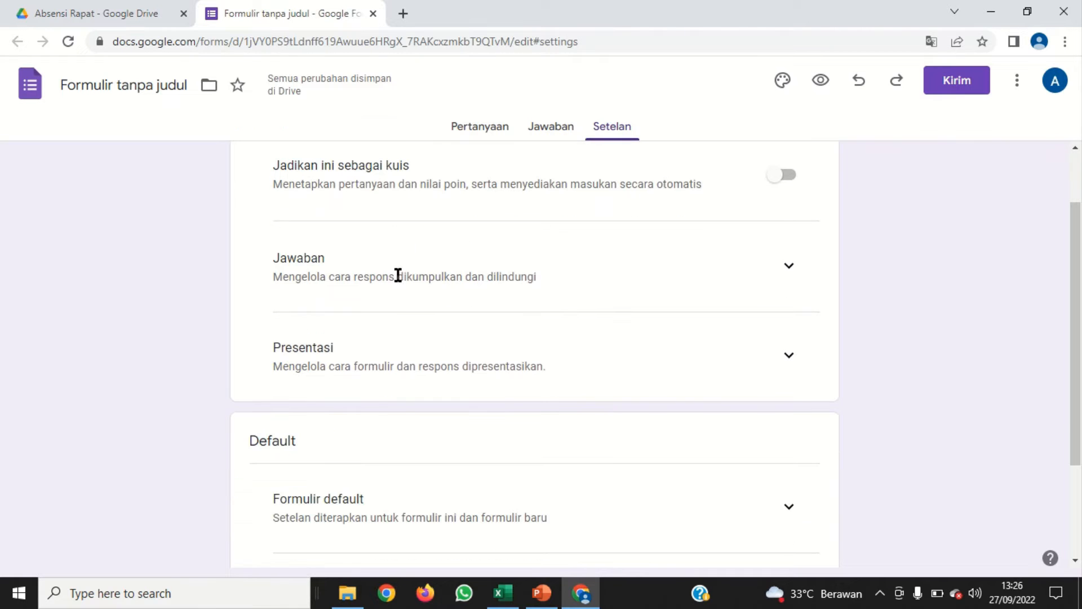
left_click(790, 272)
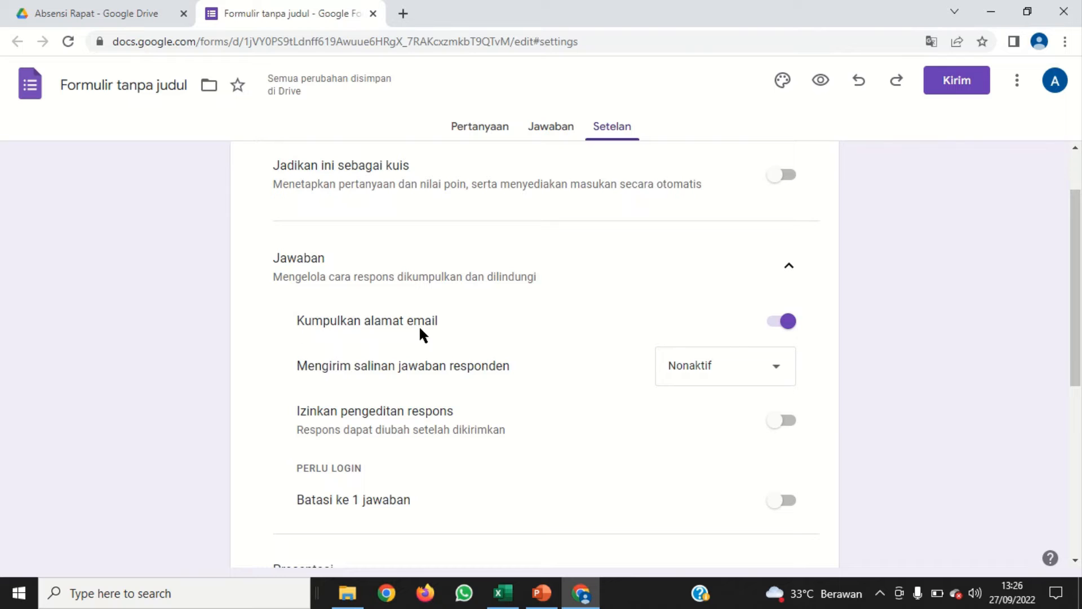
Try Kumpulkan alamat email off and back on, and Batasi ke 1 jawaban on and back off
left_click(778, 330)
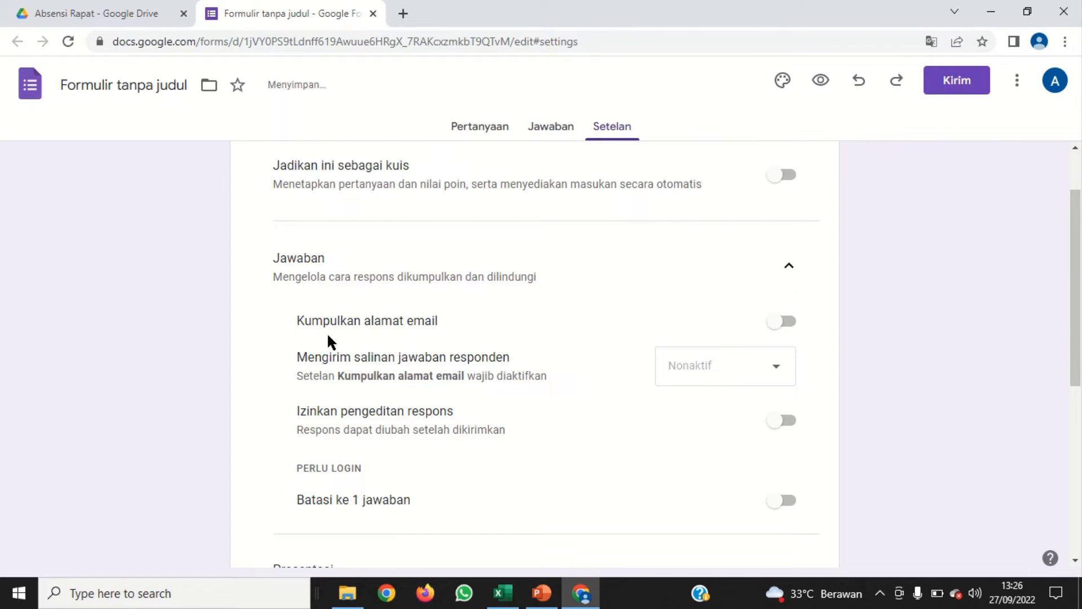
left_click(794, 326)
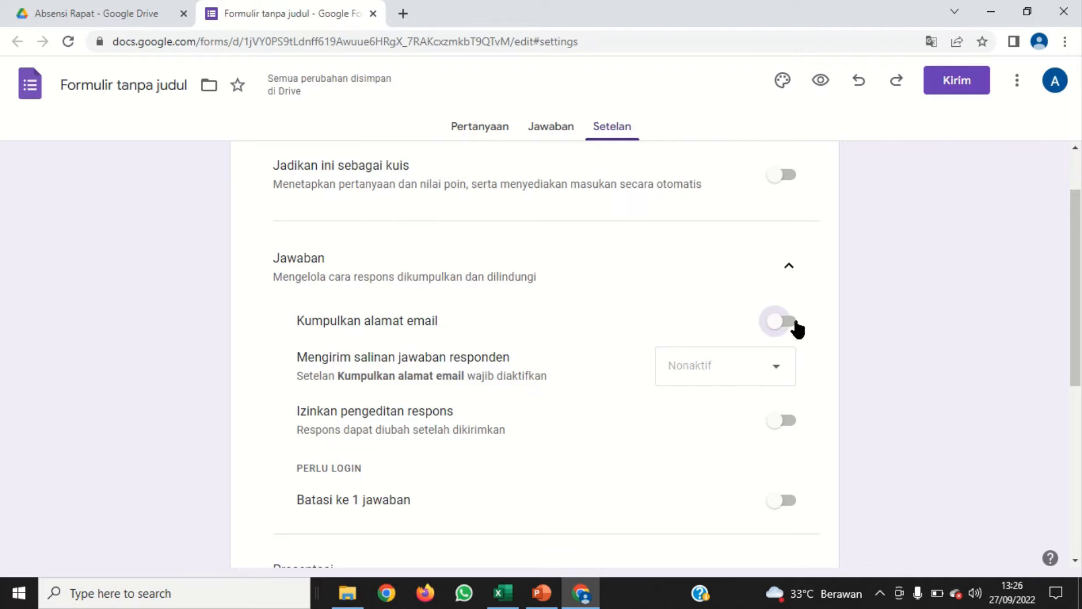
scroll(614, 360, "down", 3)
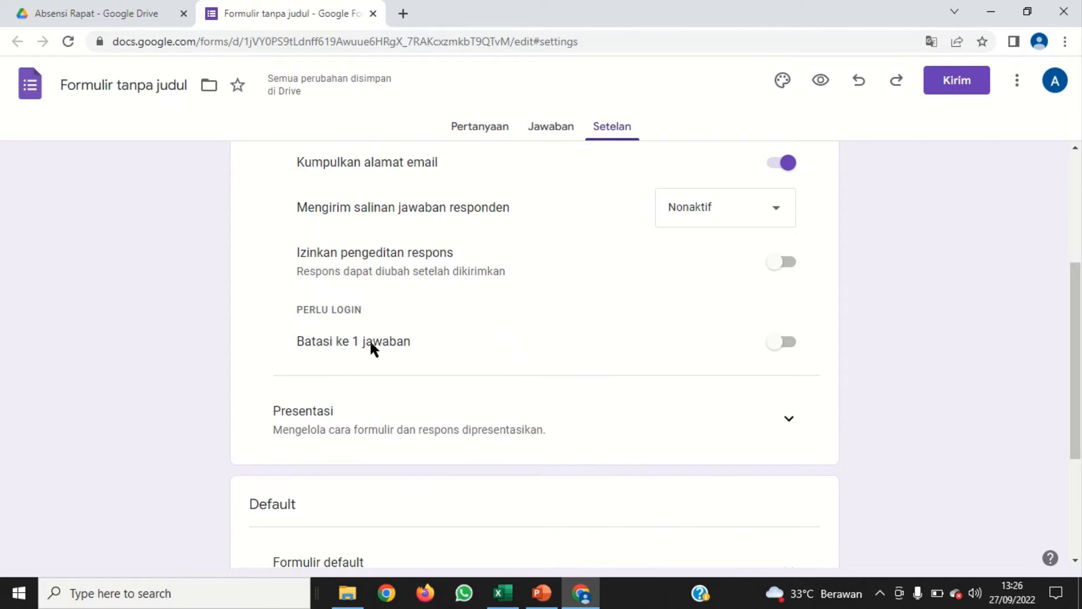
left_click(792, 351)
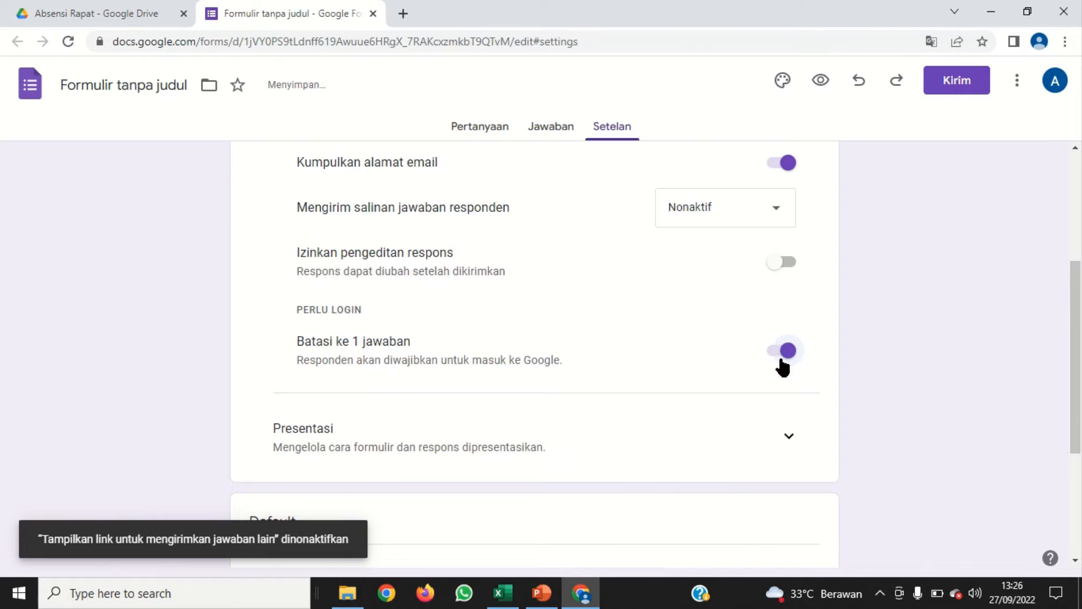
left_click(776, 353)
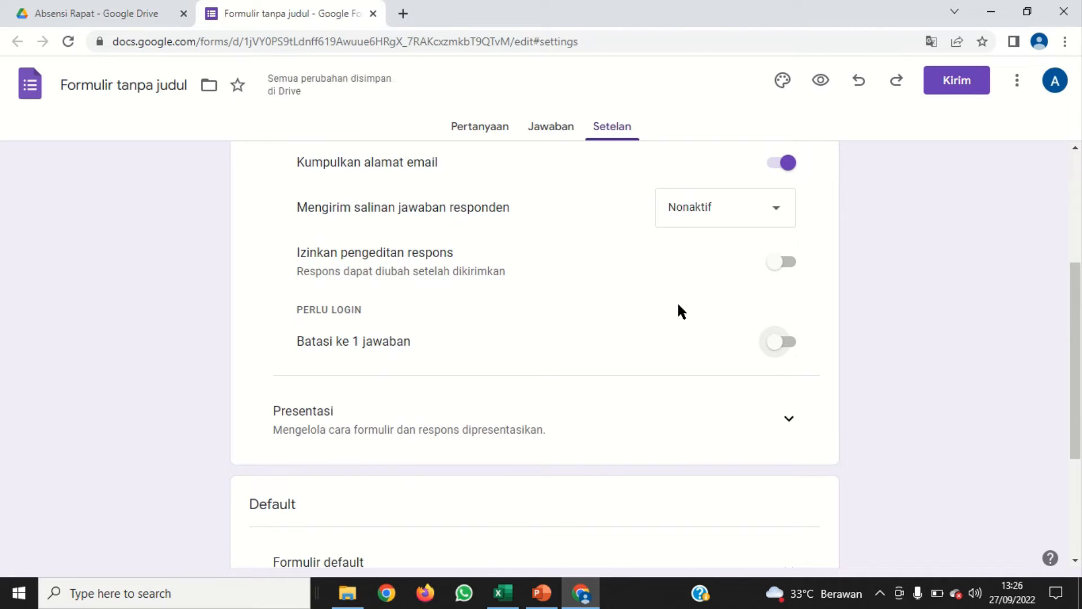
scroll(629, 327, "down", 3)
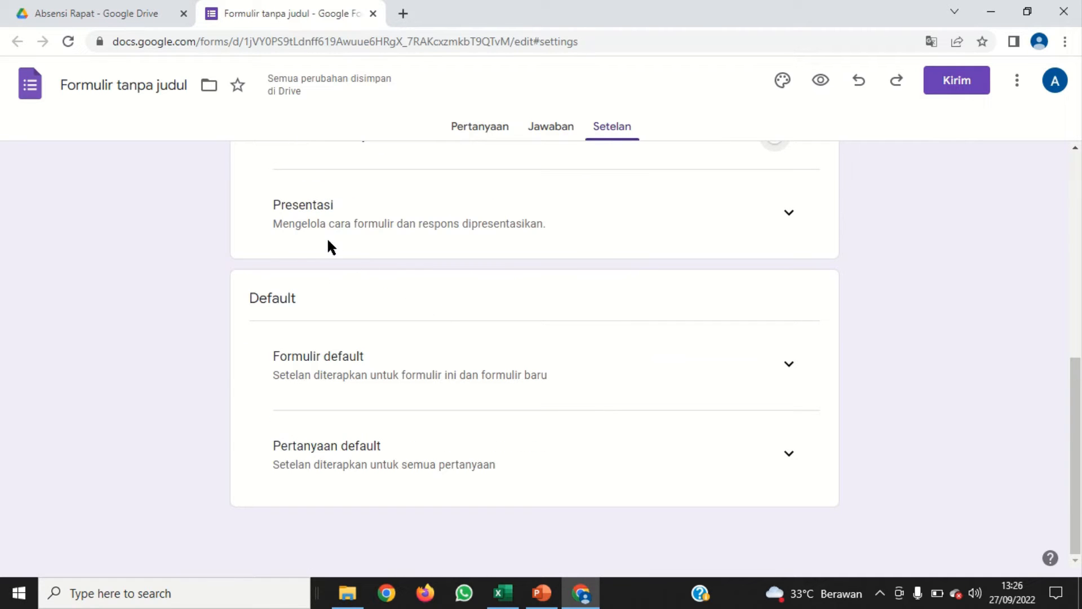
Return to the form's questions, retitle the untitled question "Nama Lengkap" and set its type to Jawaban singkat
left_click(473, 133)
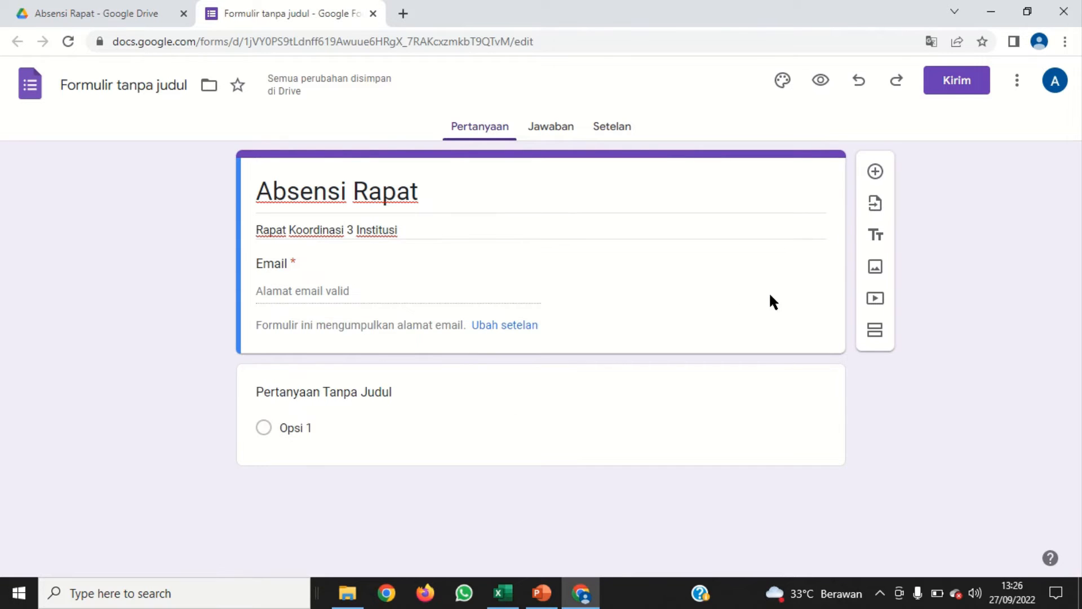
left_click(371, 424)
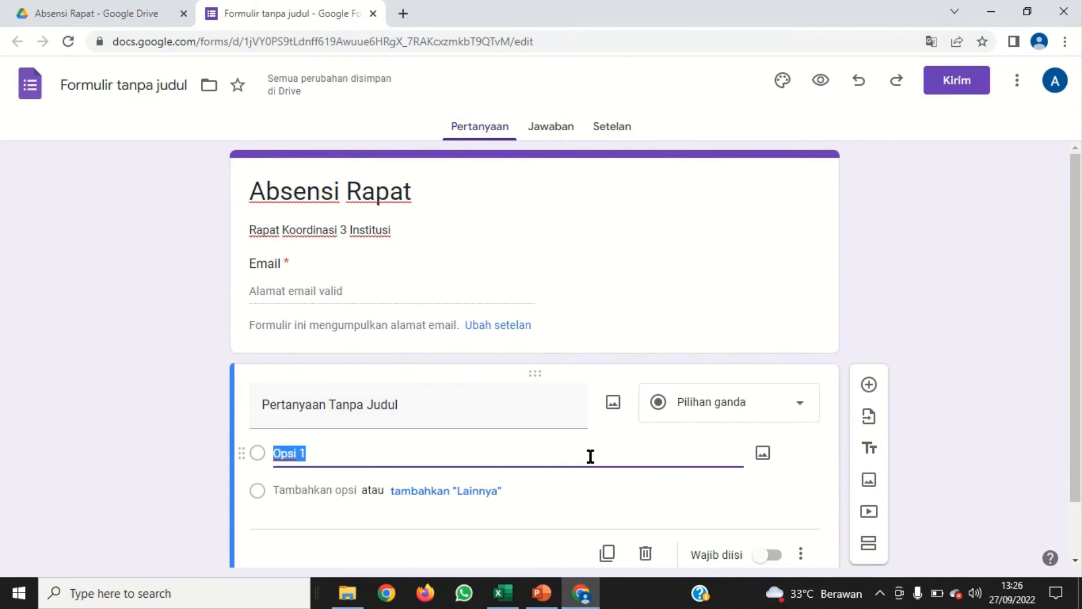
left_click(310, 343)
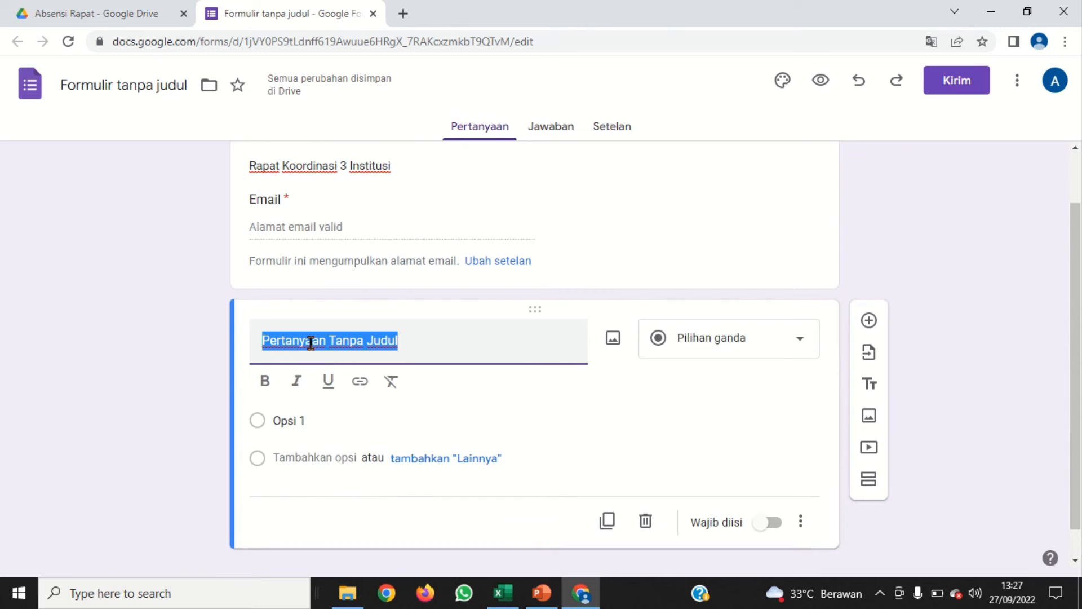
type("Nama Lengkap")
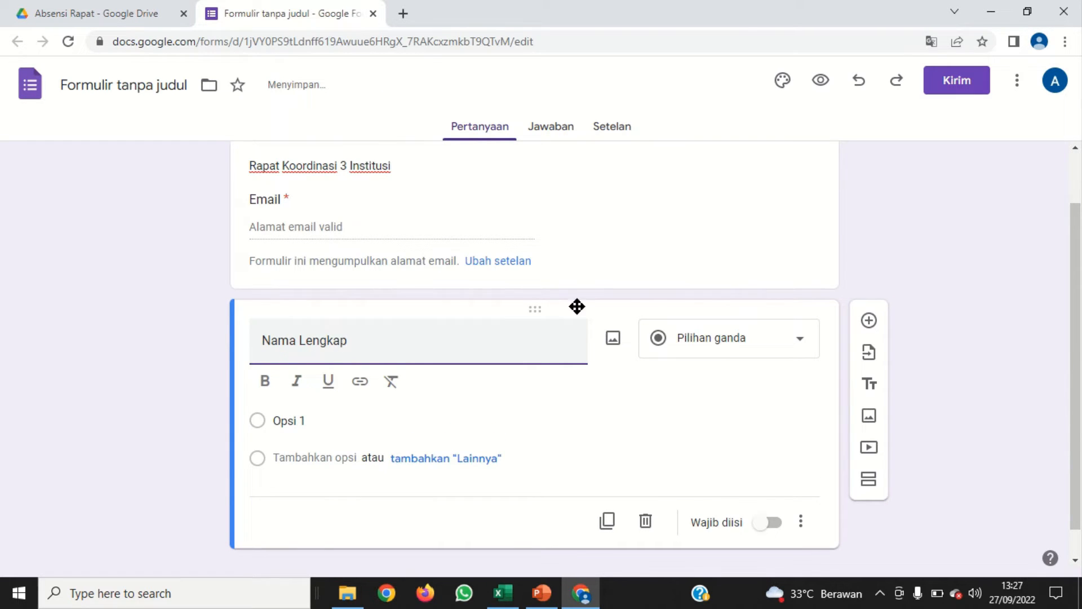
left_click(724, 349)
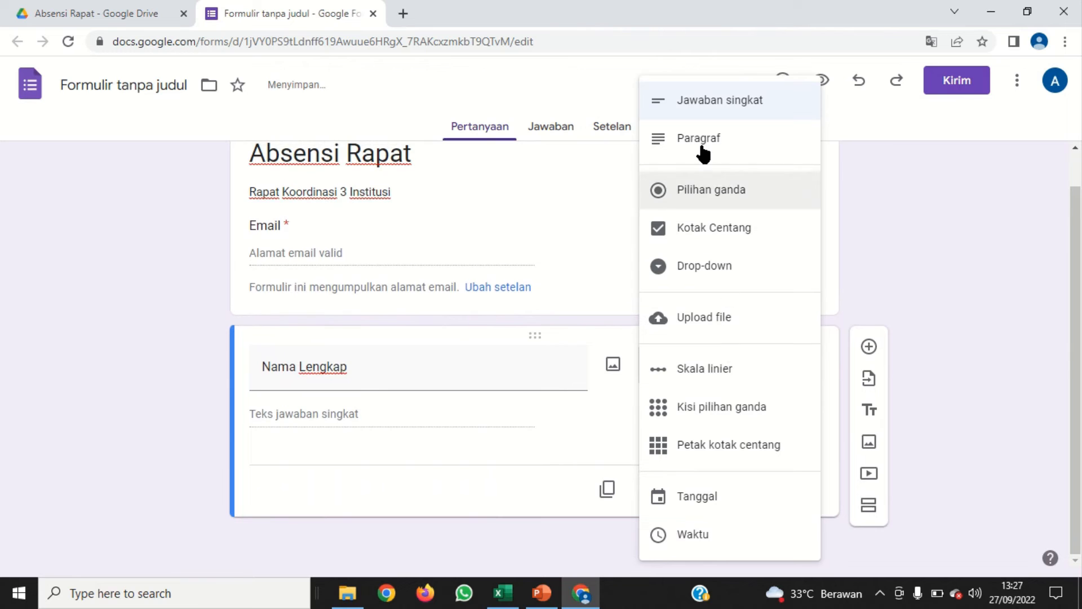
left_click(717, 103)
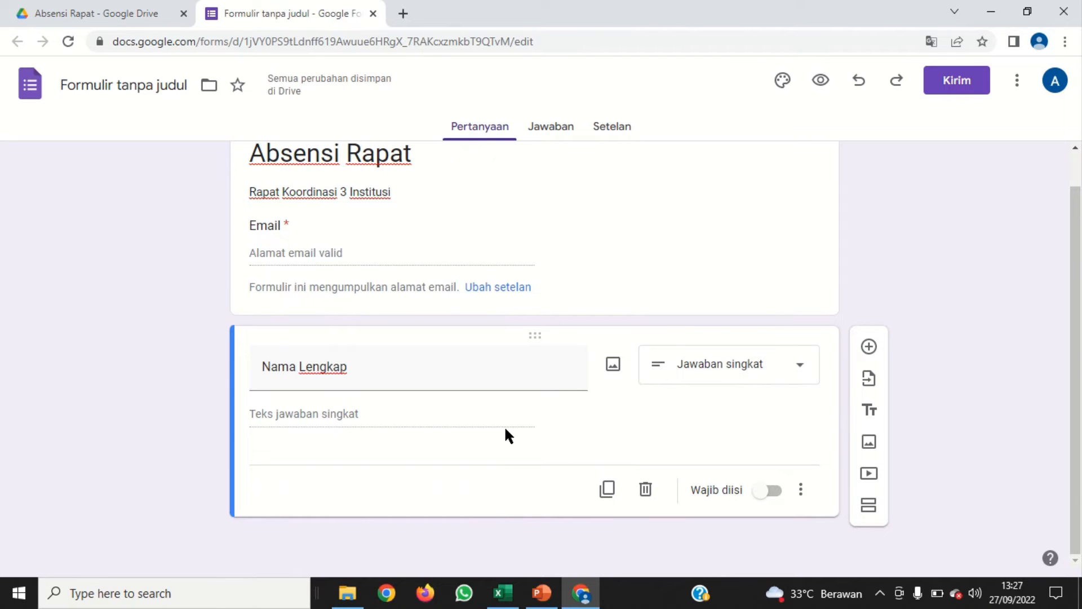
Add a question titled "Institusi" below Nama Lengkap with the type Jawaban singkat
left_click(869, 346)
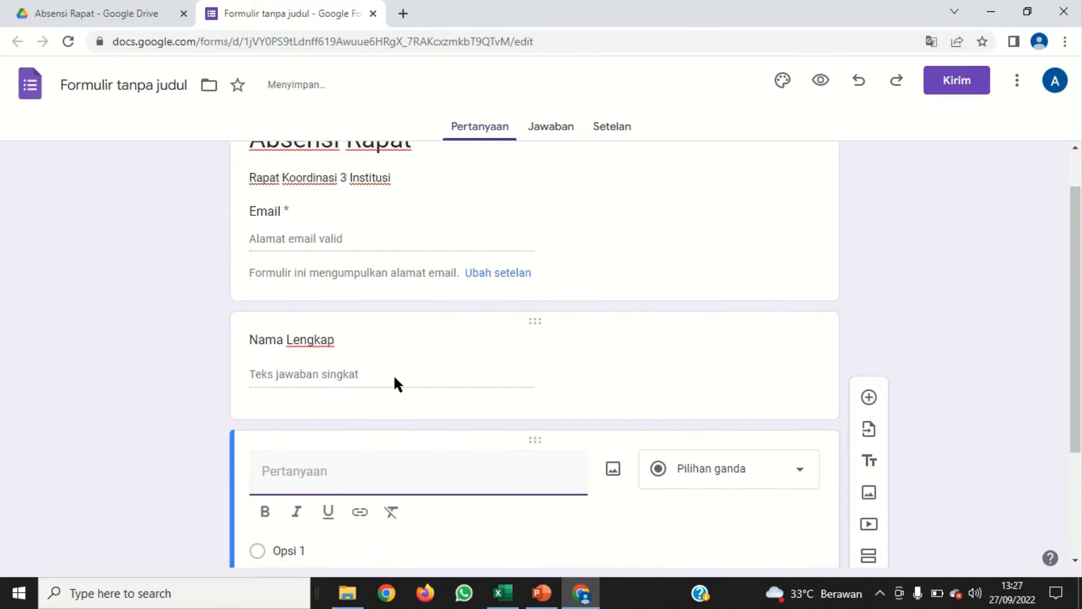
type("In")
type("t")
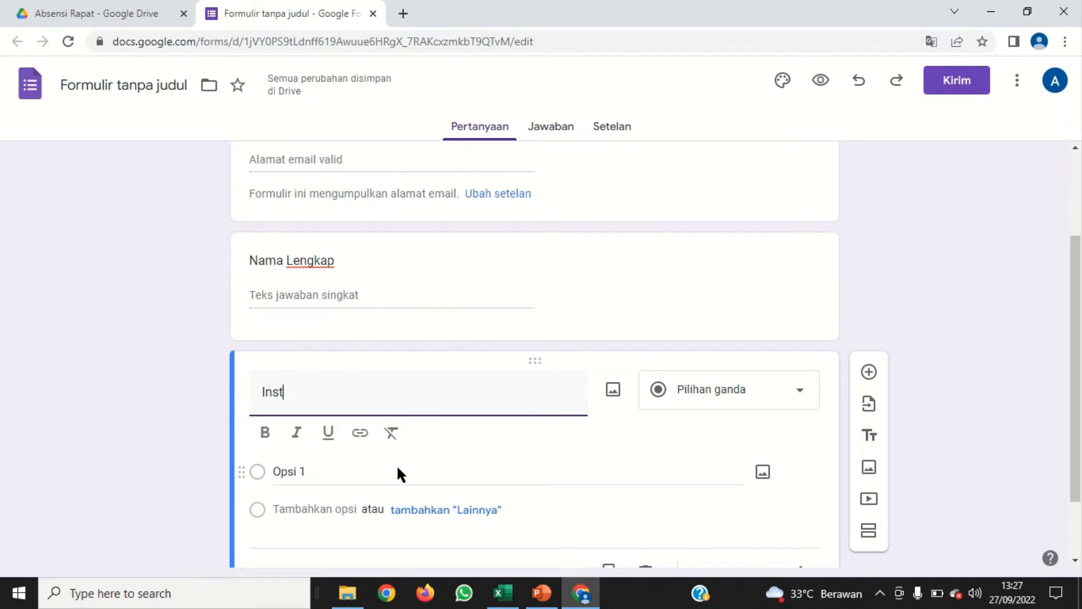
type("itusi")
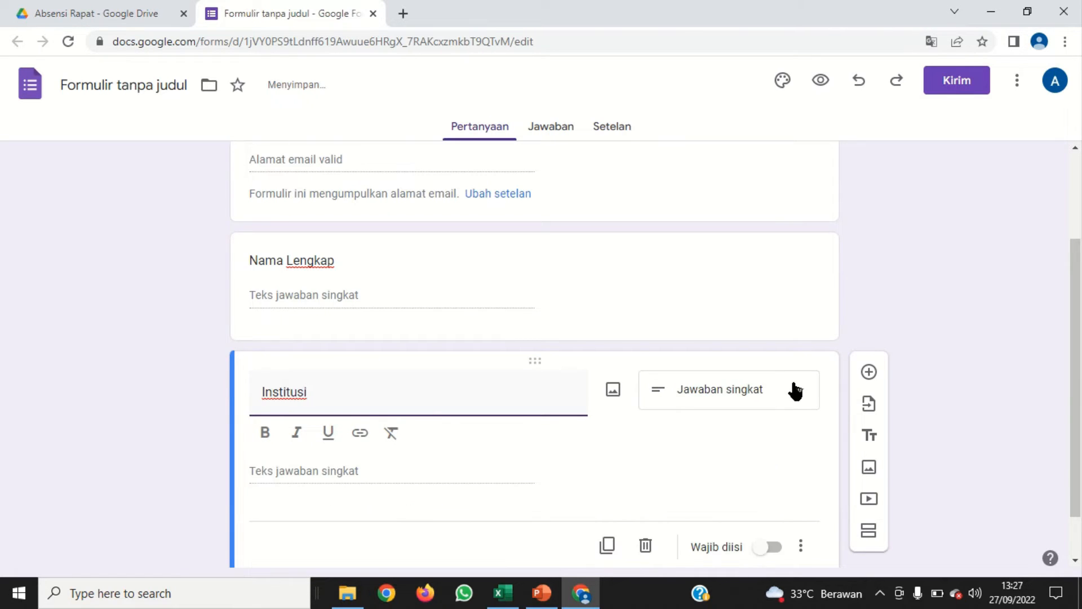
left_click(799, 393)
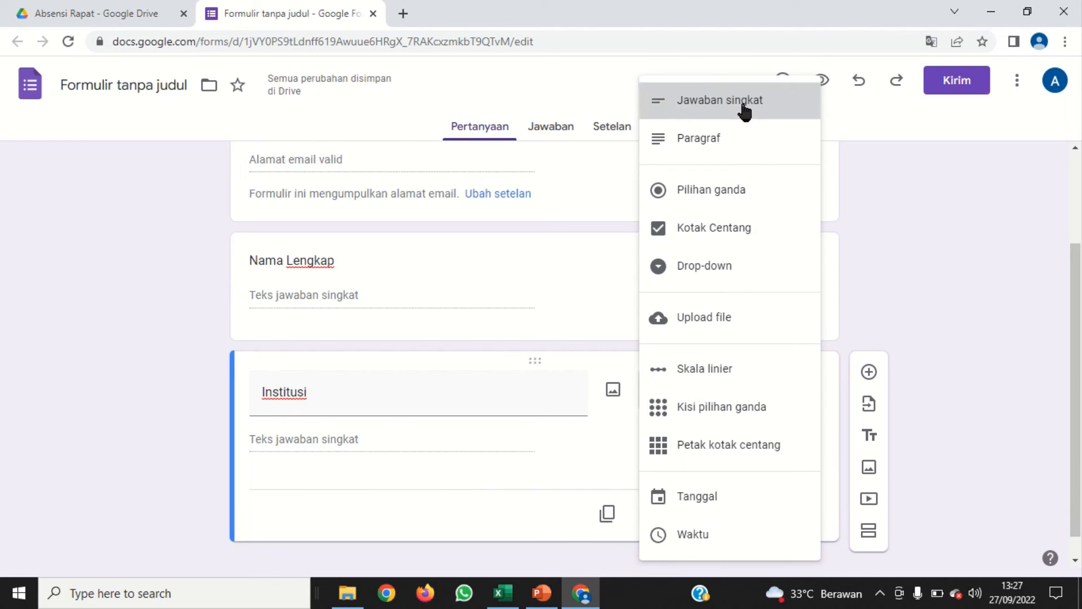
left_click(725, 100)
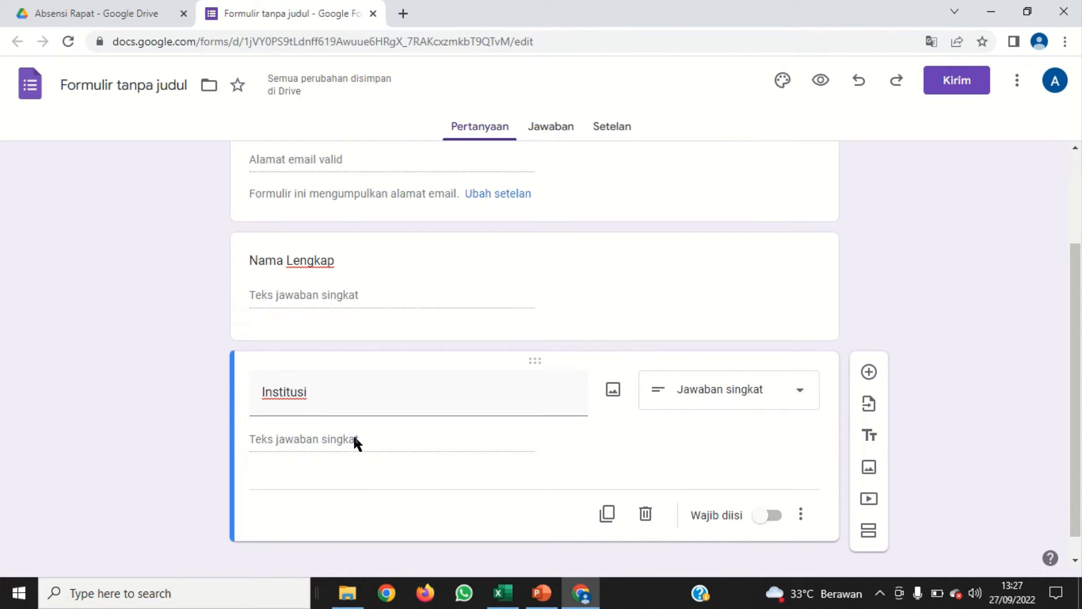
Change the Institusi question's type to Kisi pilihan ganda and name its first row "Asal Institusi"
left_click(799, 392)
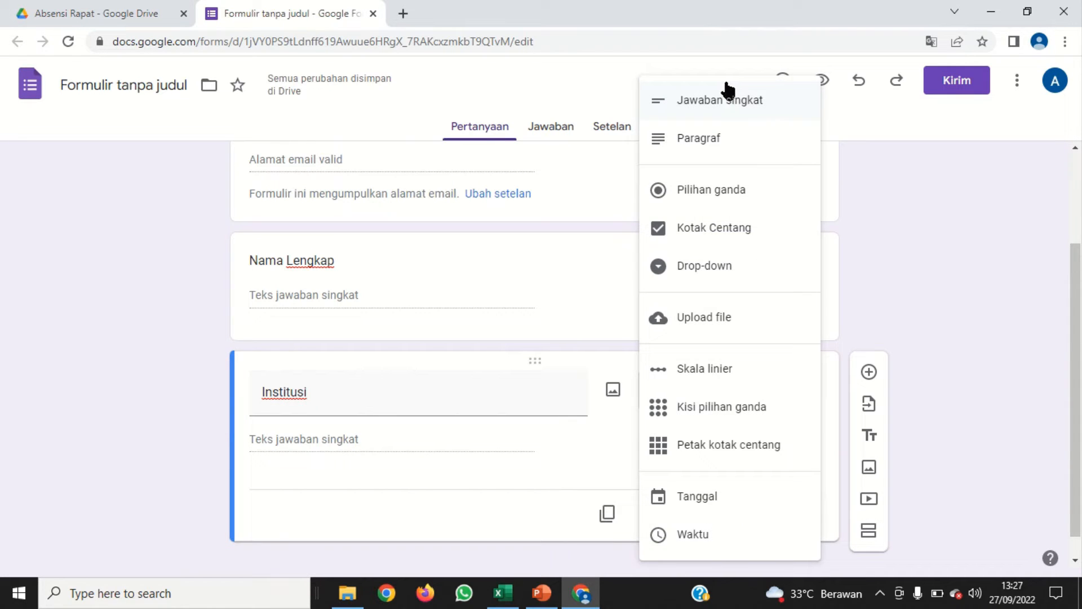
left_click(719, 414)
left_click(299, 463)
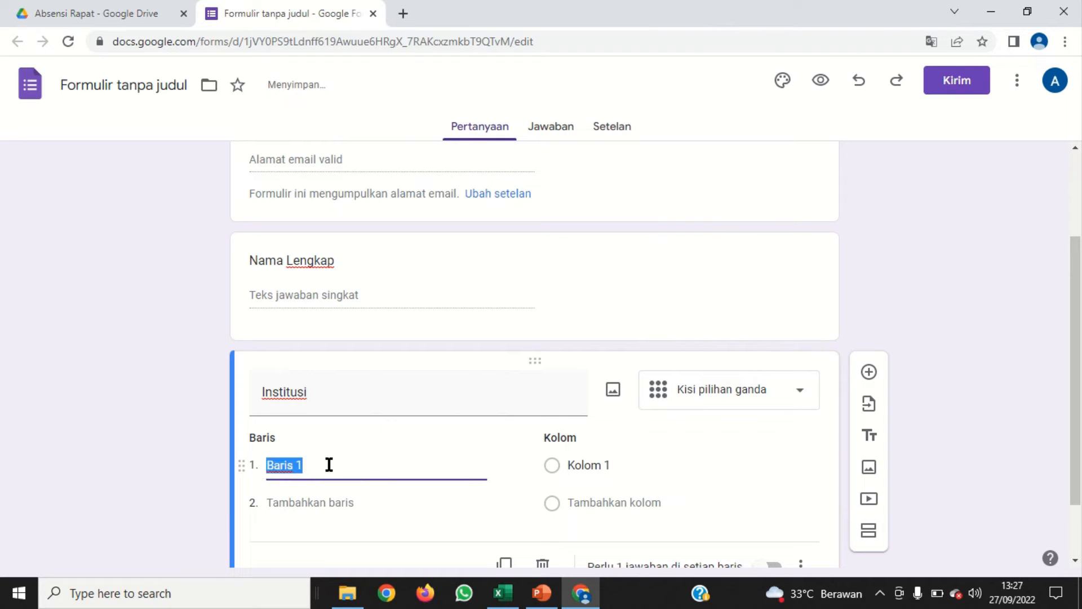
type("Ass")
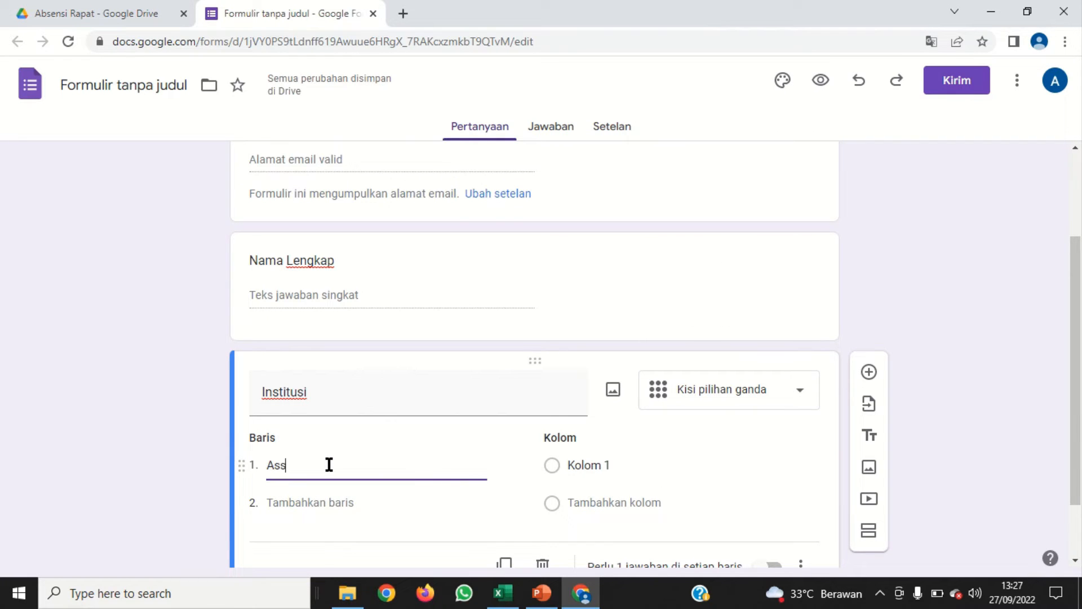
key("BackSpace")
type("al ")
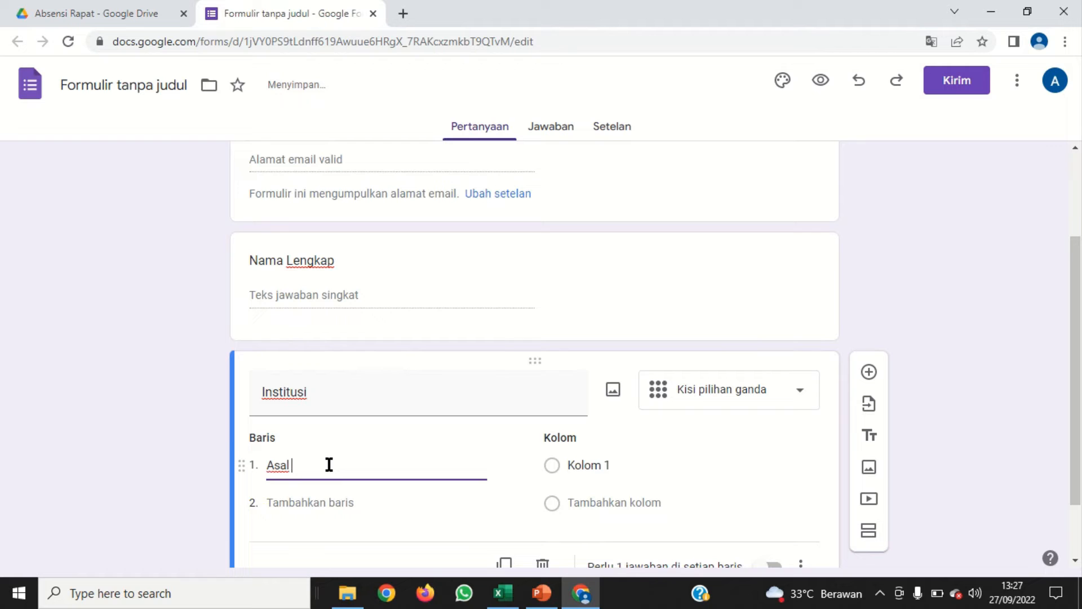
type("Institus")
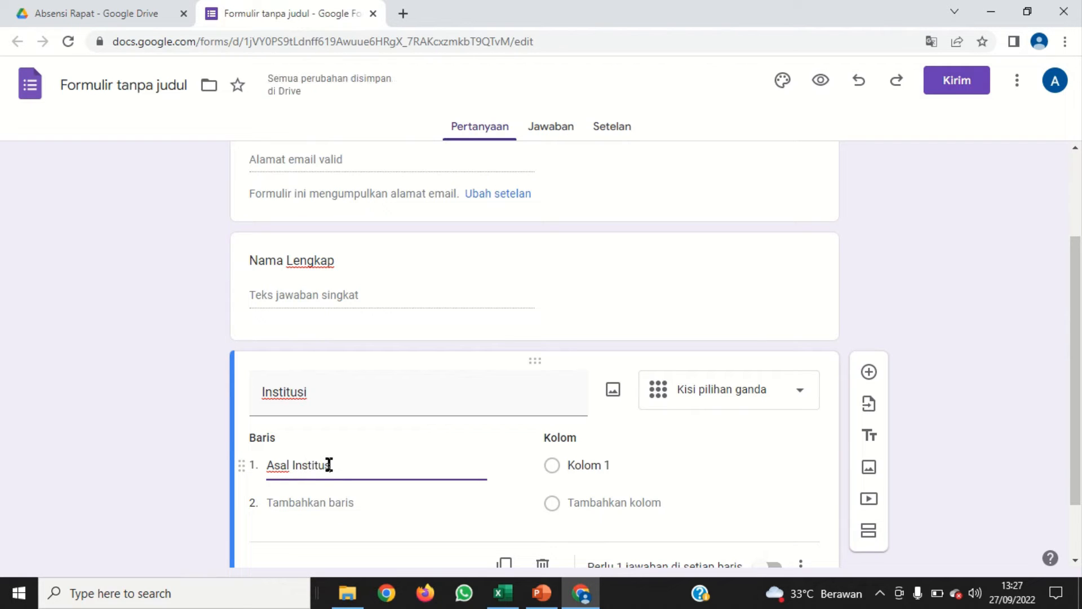
type("i")
Name the first column of the Institusi grid "Institusi A"
left_click(608, 466)
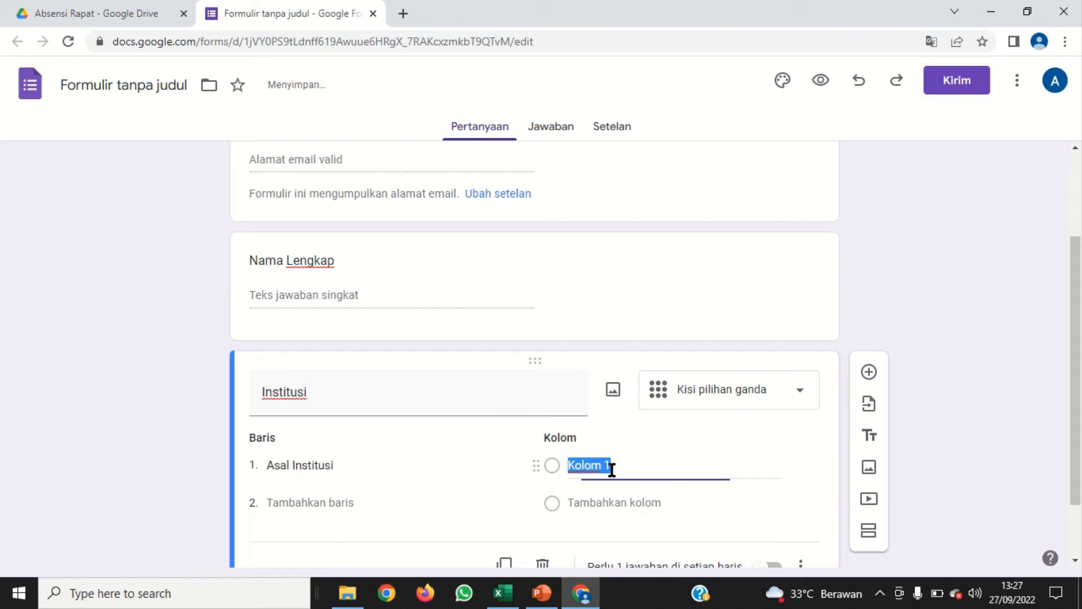
type("Inst")
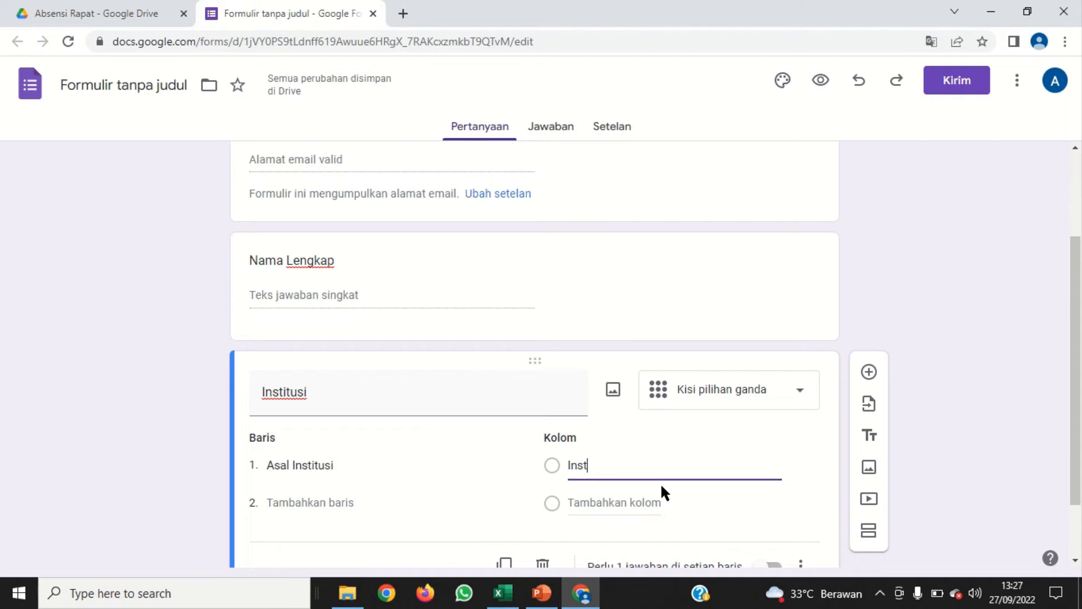
type("itusi ")
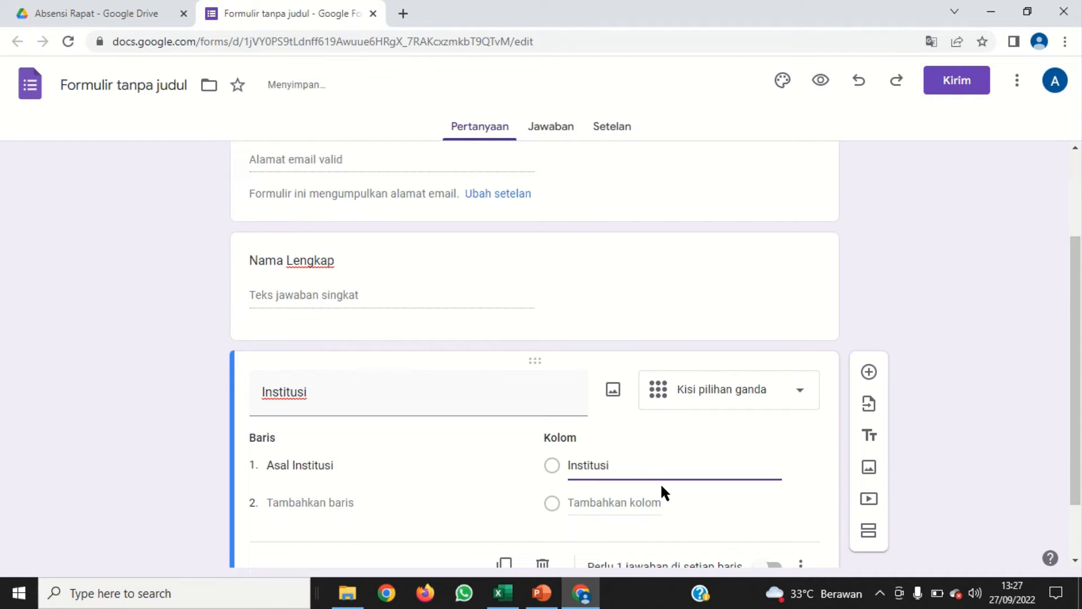
type("A")
scroll(705, 486, "down", 2)
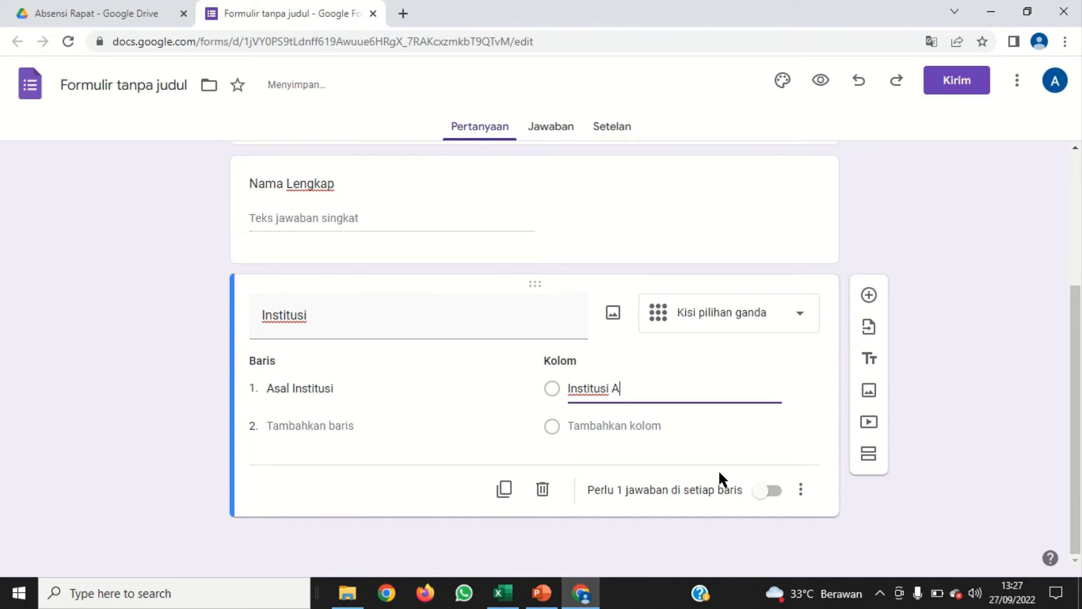
Add two more columns to the Institusi grid, named "Institusi B" and "Institusi C"
key("Return")
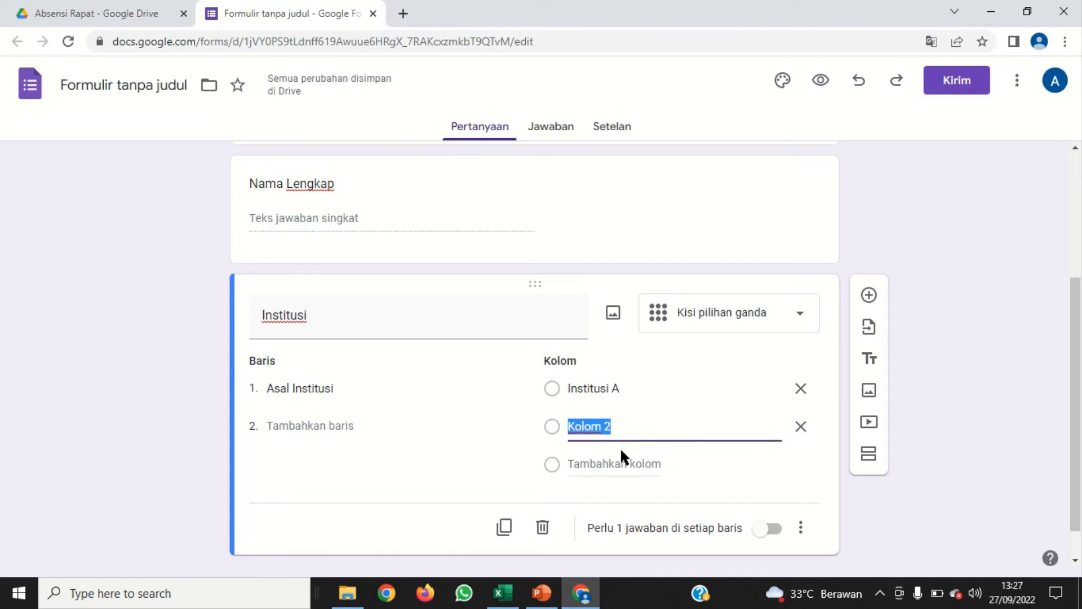
type("Inst")
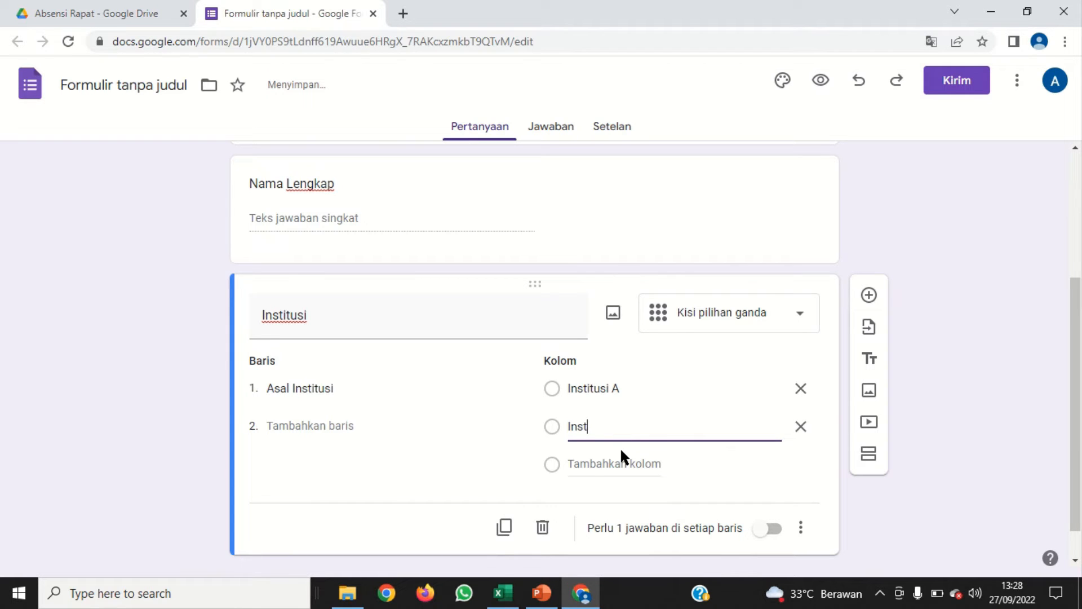
type("itusi B")
key("Return")
type("Ins")
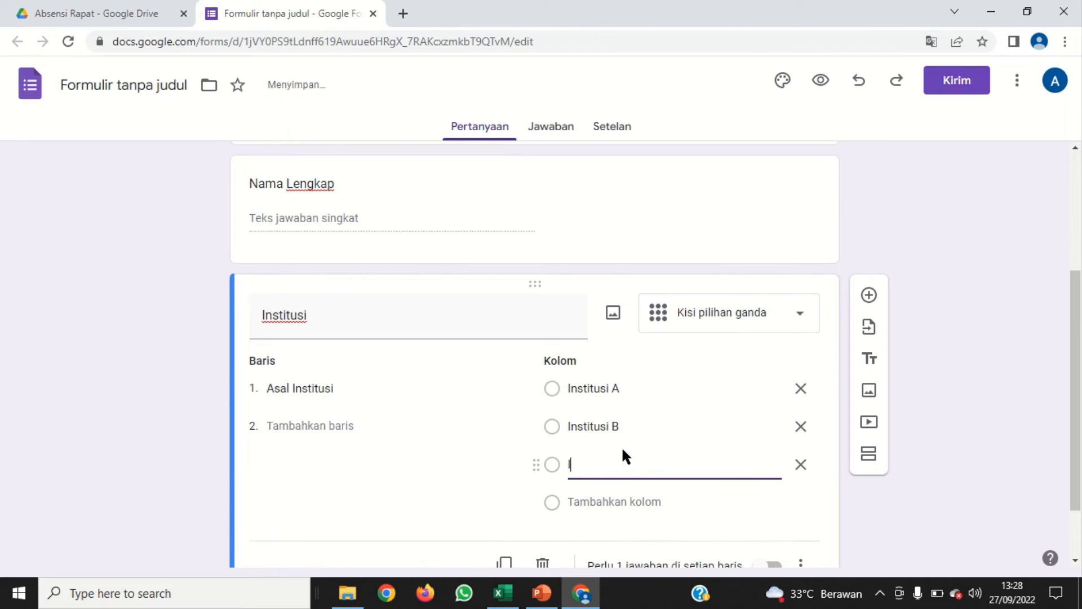
type("titusi")
scroll(687, 423, "down", 1)
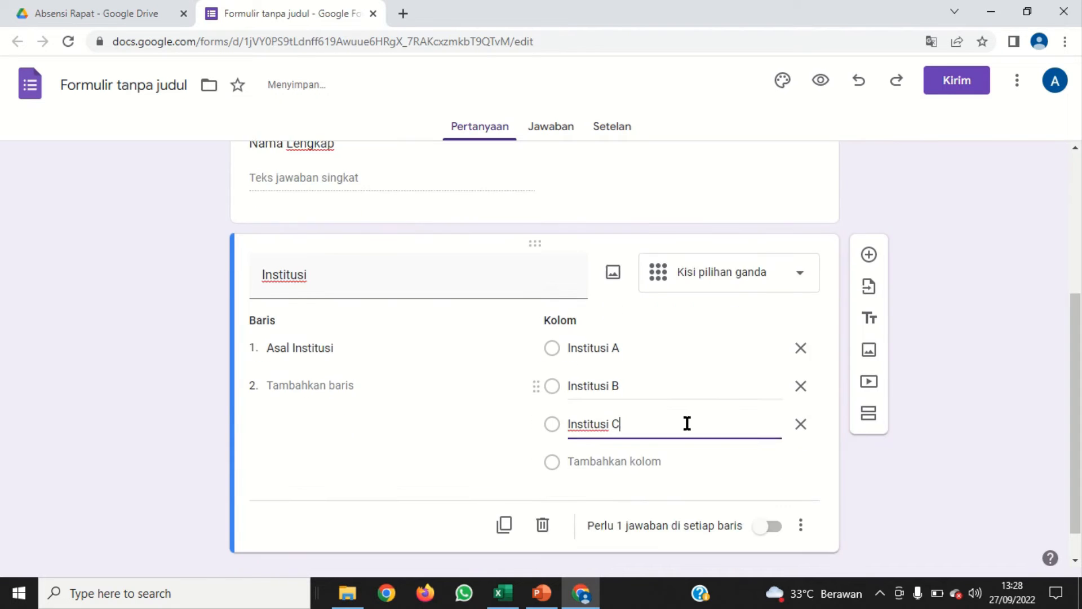
scroll(687, 423, "down", 1)
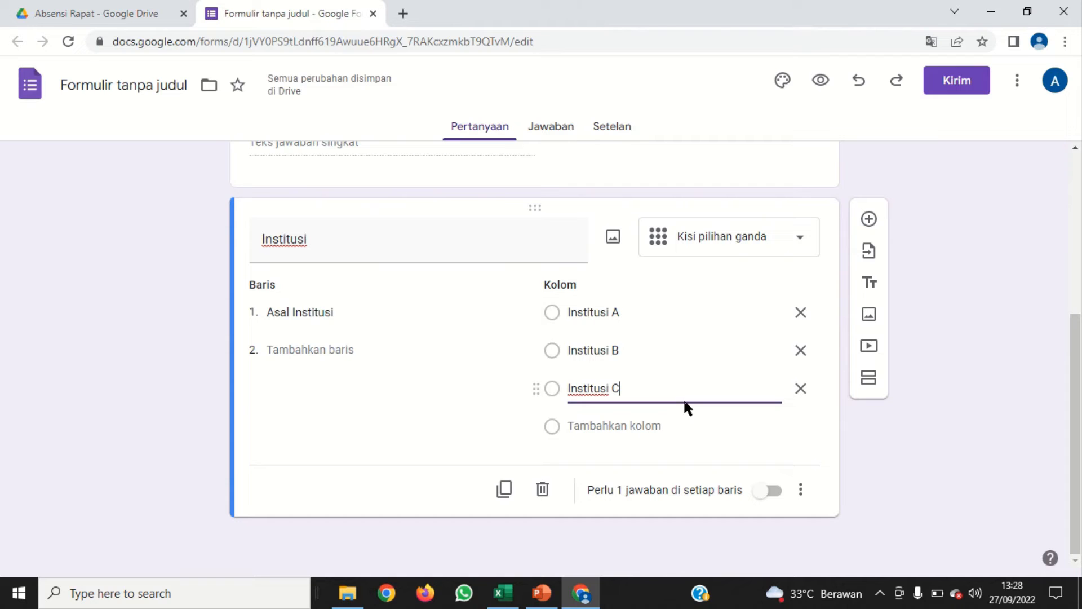
left_click(472, 405)
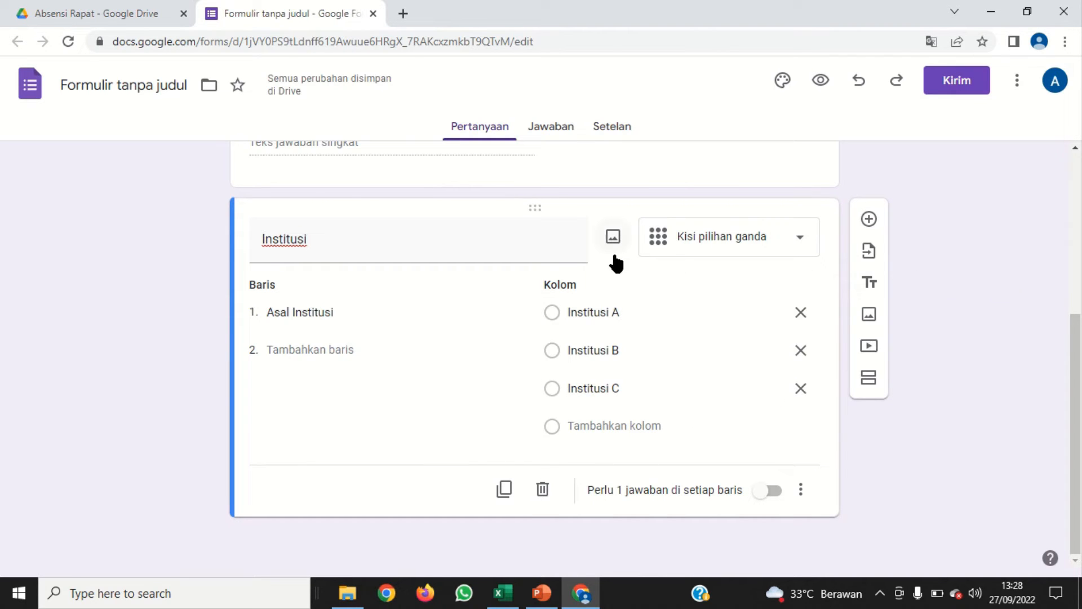
Add a question titled "No HP" below the Institusi grid with the type Jawaban singkat
left_click(868, 219)
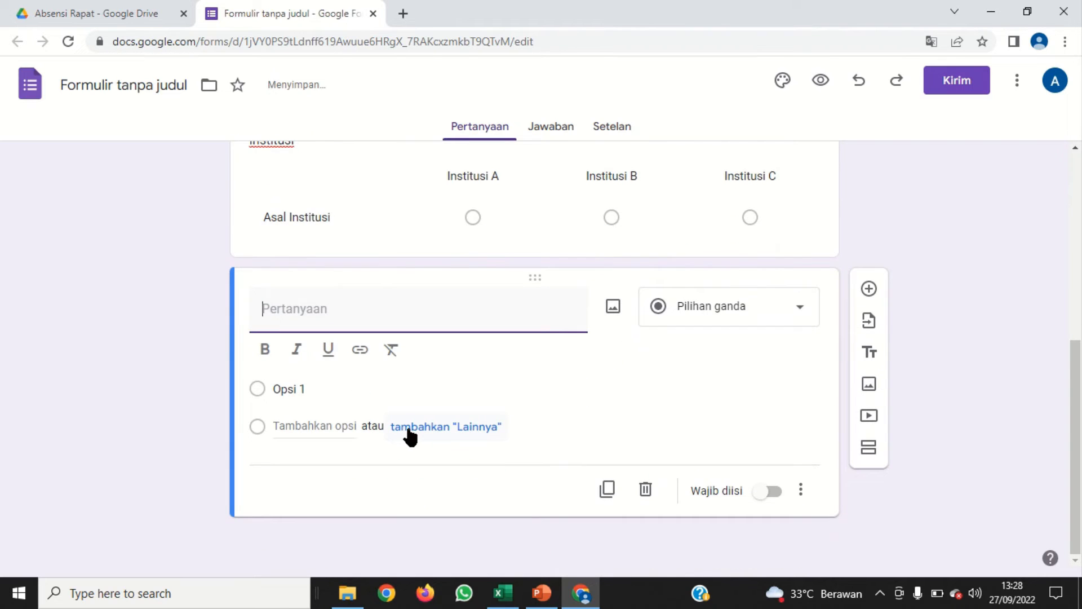
scroll(406, 431, "up", 2)
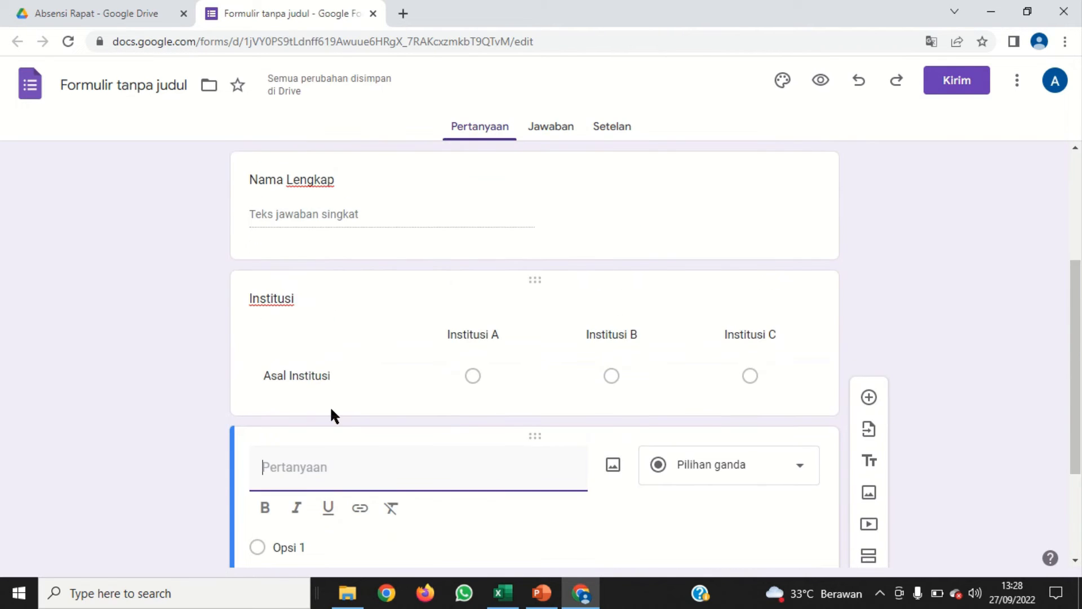
scroll(327, 402, "down", 1)
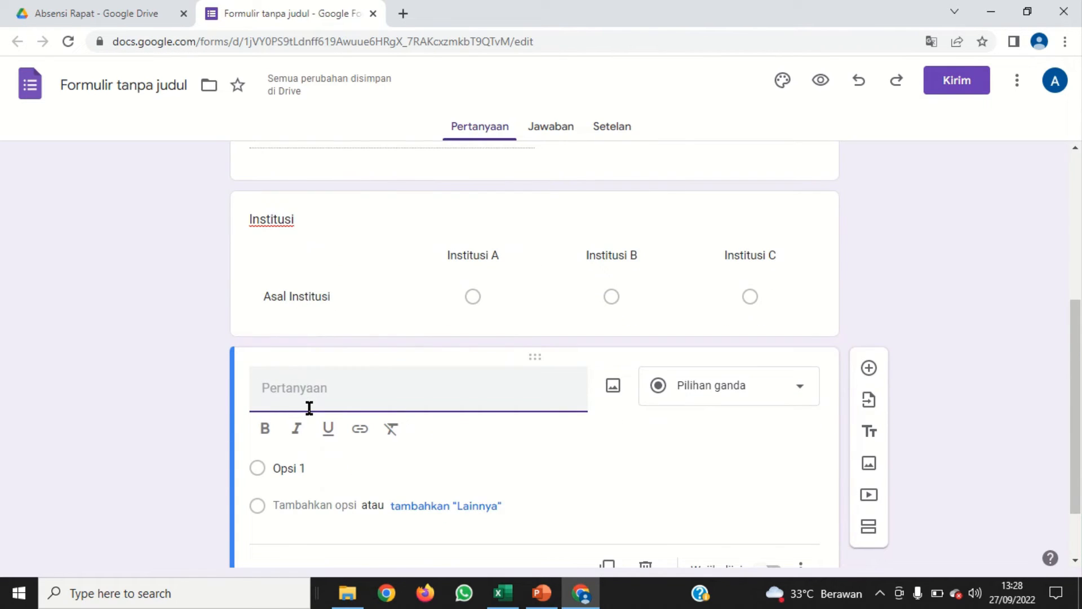
type("No H")
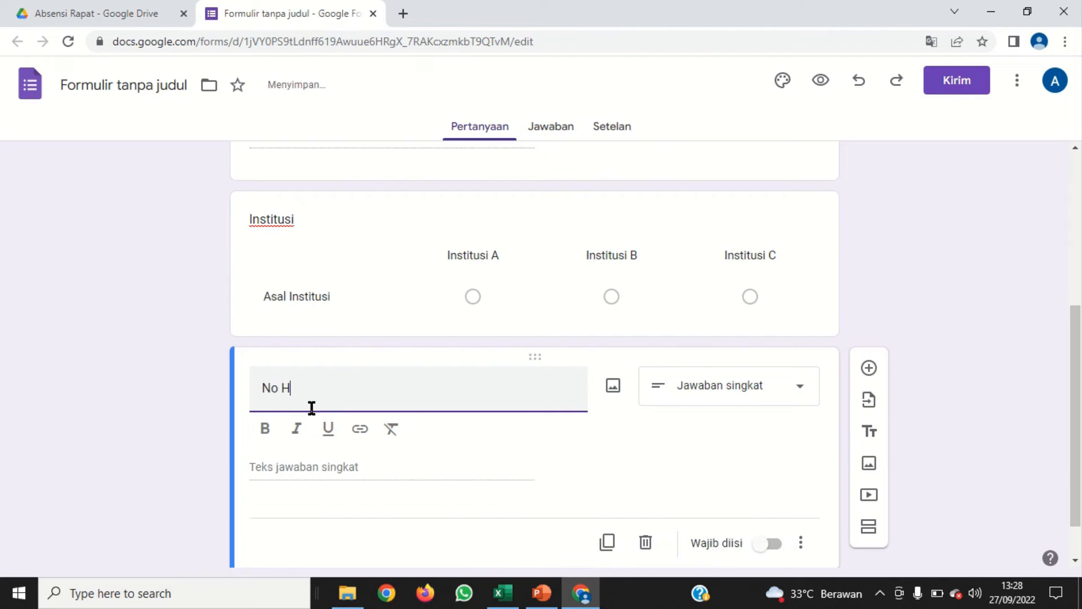
type("P")
left_click(798, 395)
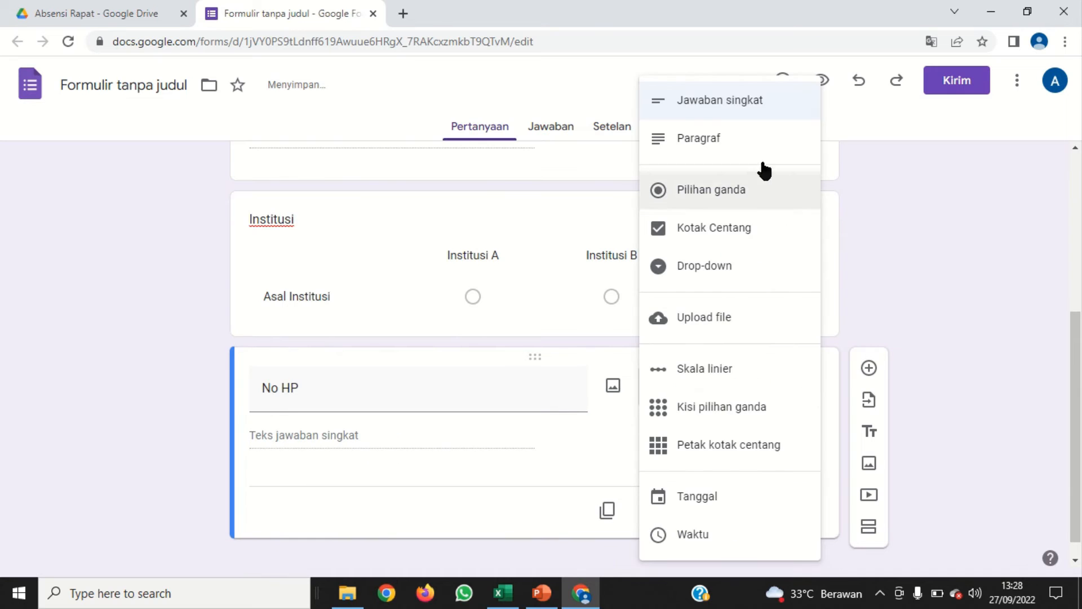
left_click(767, 101)
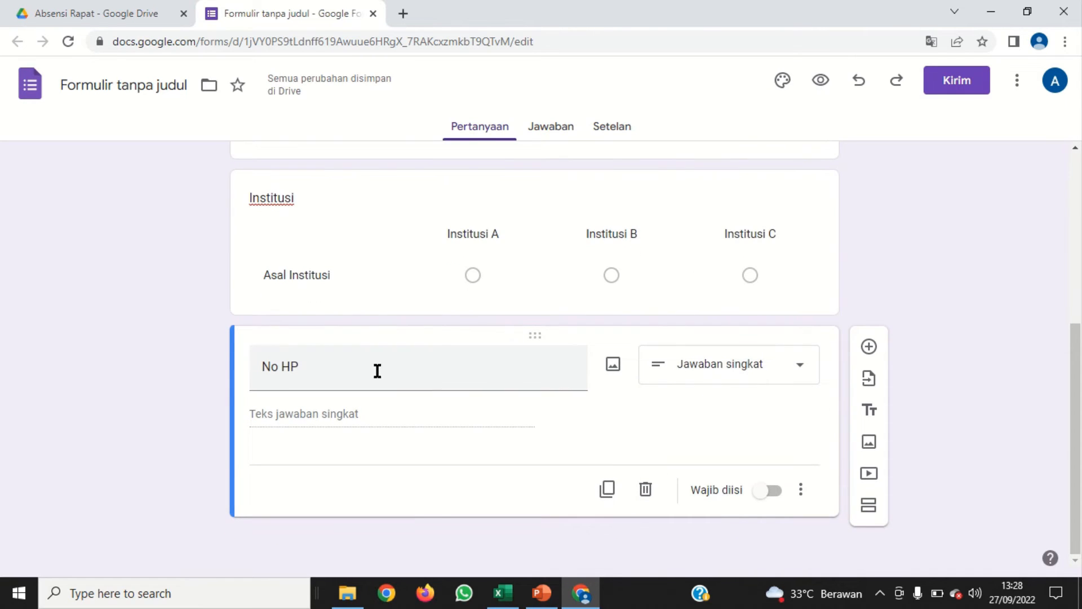
Set the form's header image to the open book with heart-shaped pages from the Kantor dan Sekolah theme images
scroll(548, 374, "up", 5)
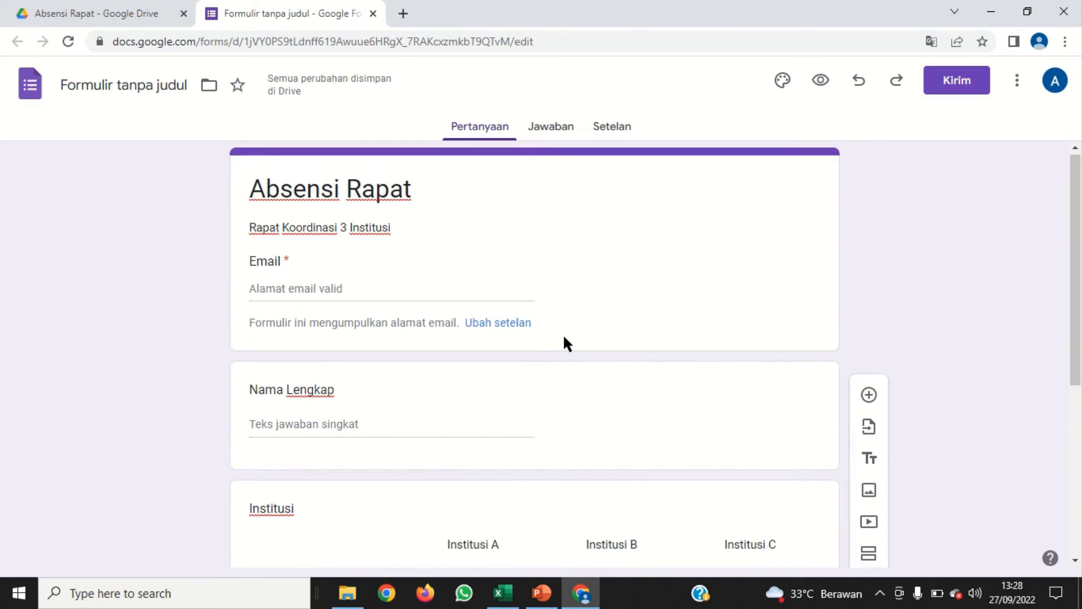
scroll(564, 337, "down", 5)
scroll(564, 332, "up", 4)
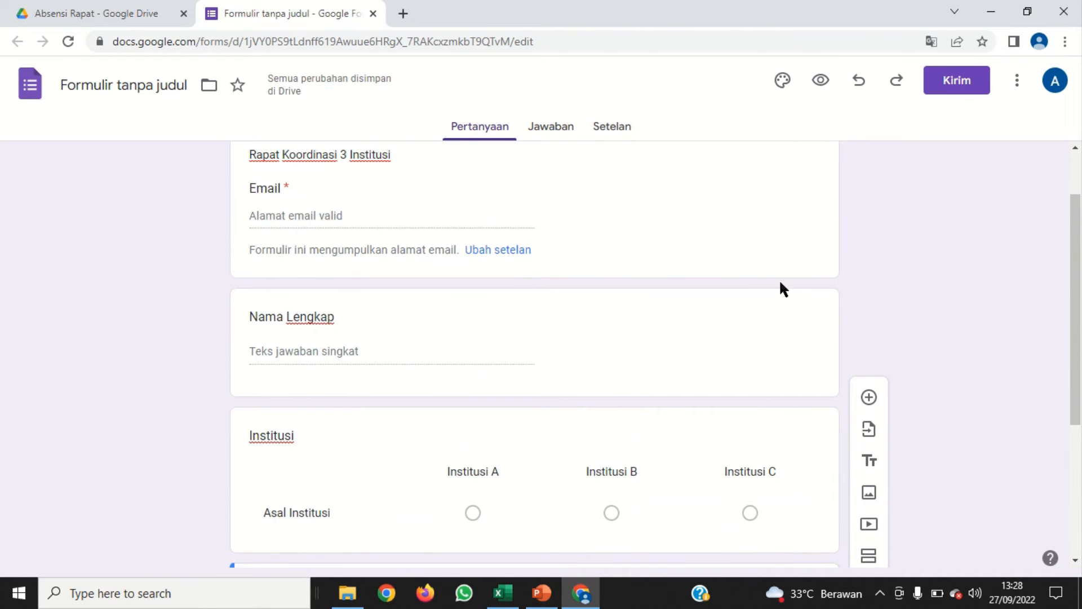
left_click(786, 85)
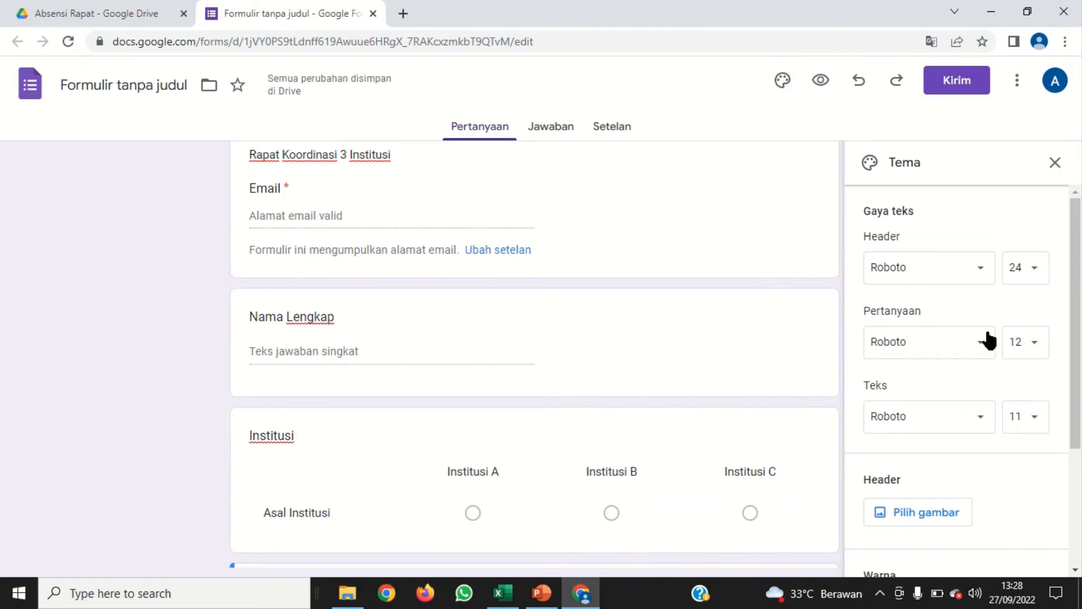
scroll(919, 254, "down", 3)
scroll(932, 298, "up", 3)
scroll(936, 305, "down", 3)
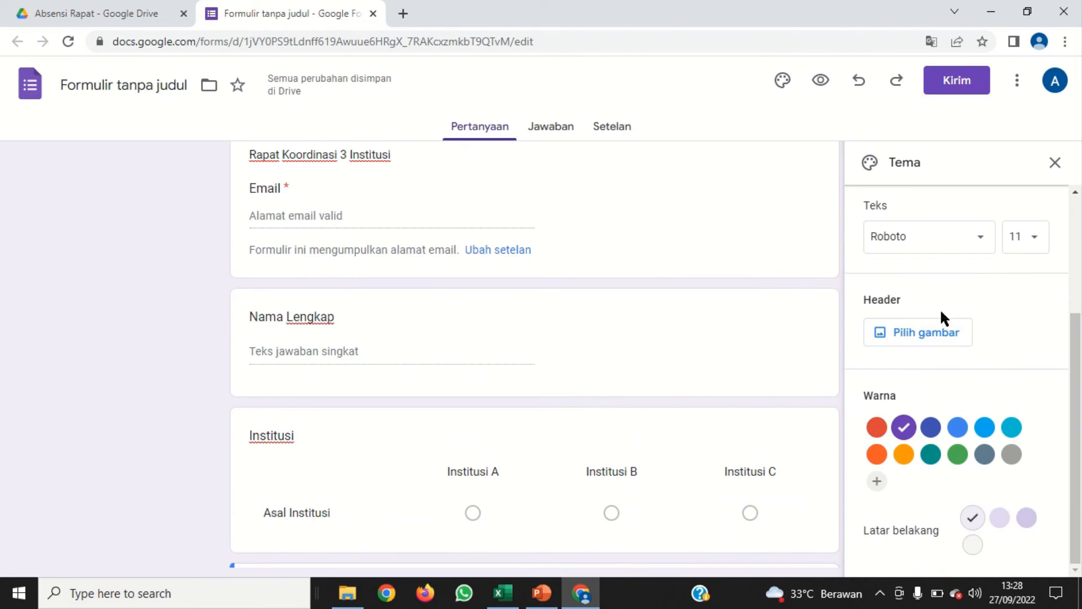
left_click(914, 337)
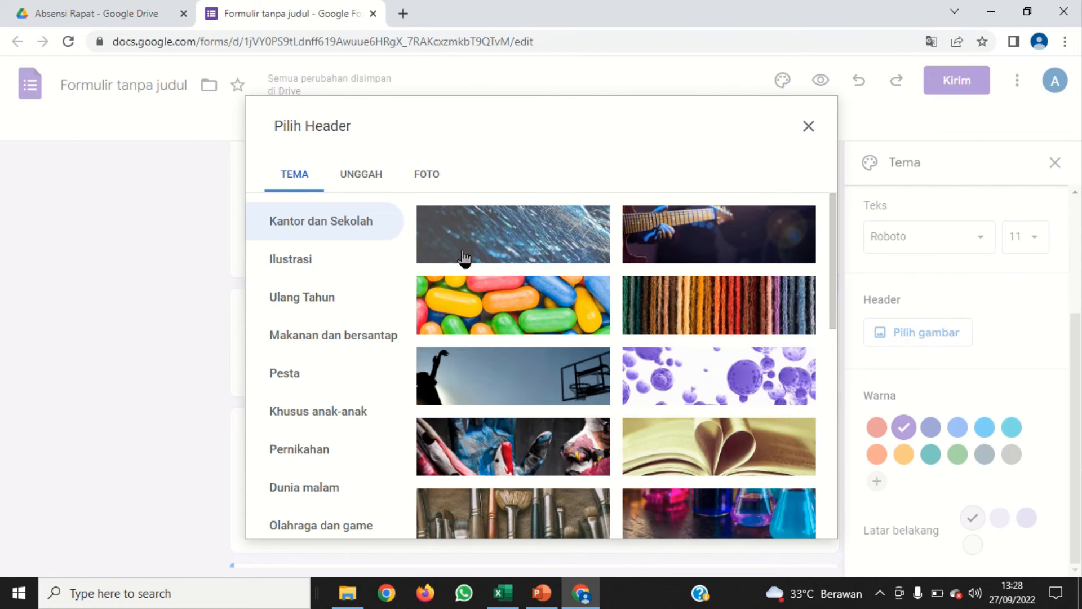
scroll(676, 371, "down", 3)
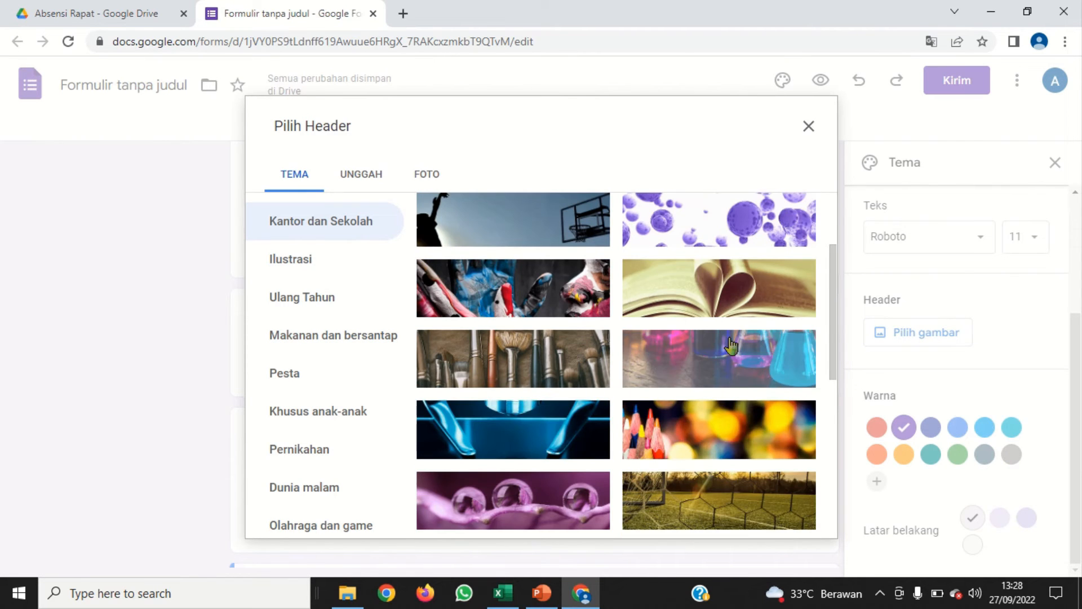
left_click(717, 300)
left_click(786, 520)
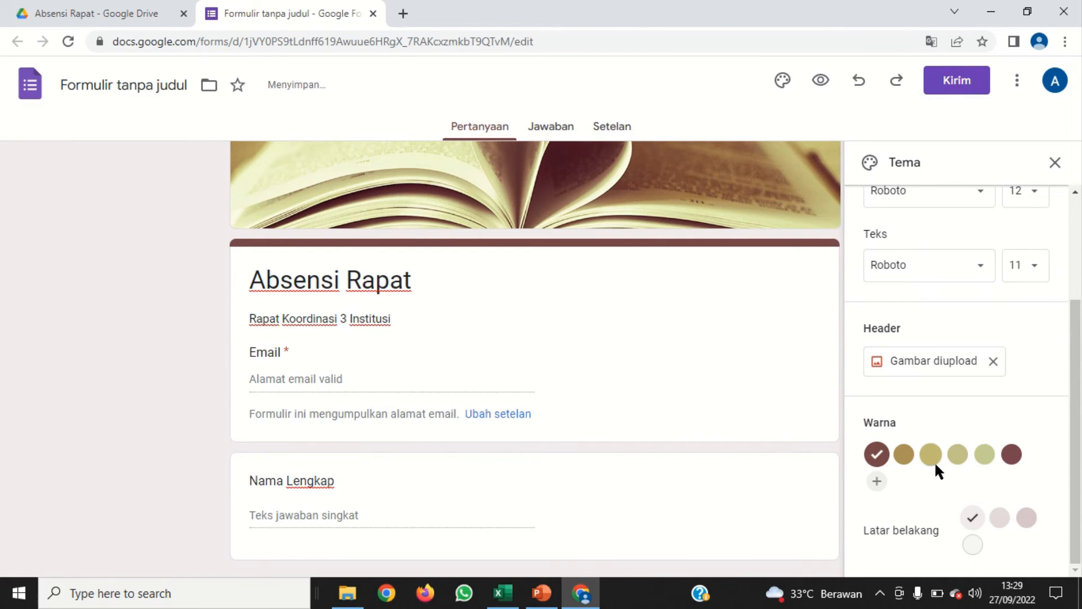
Change the form's theme colour to the light green swatch and close the theme settings
left_click(984, 454)
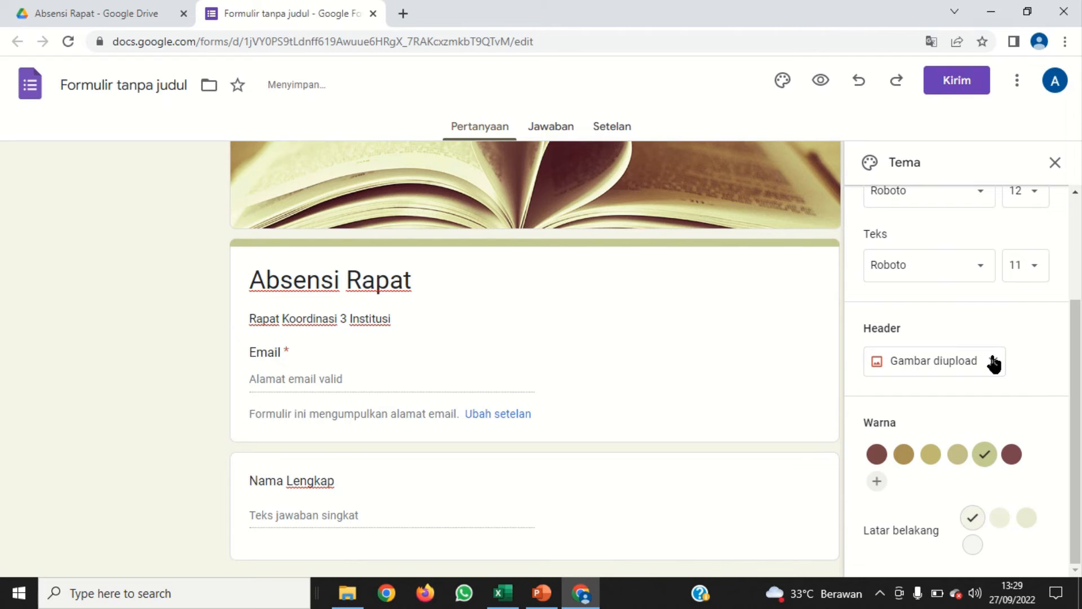
scroll(993, 365, "up", 3)
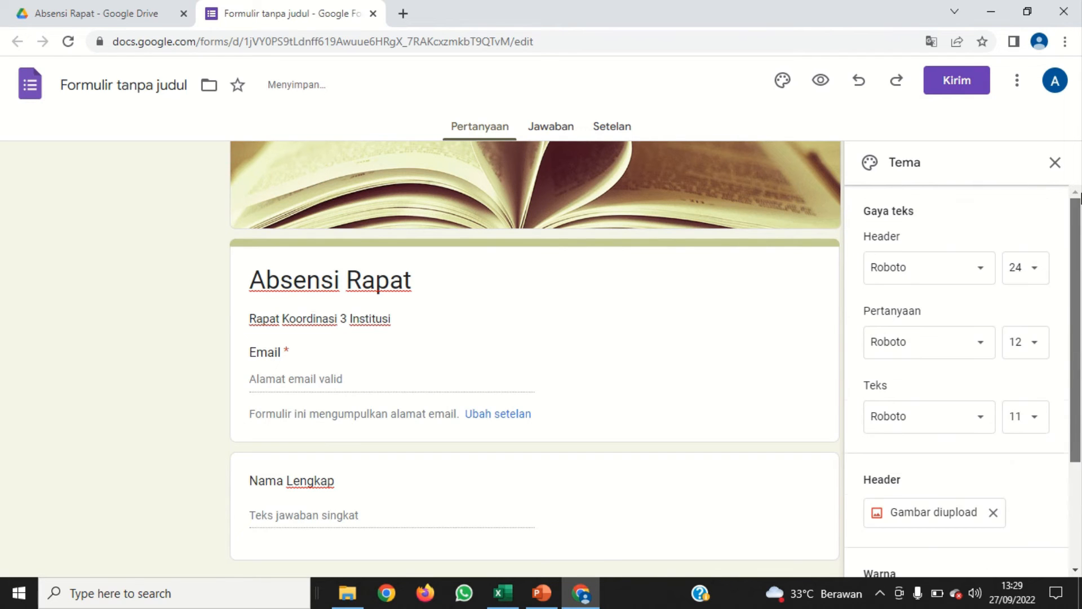
left_click(1055, 163)
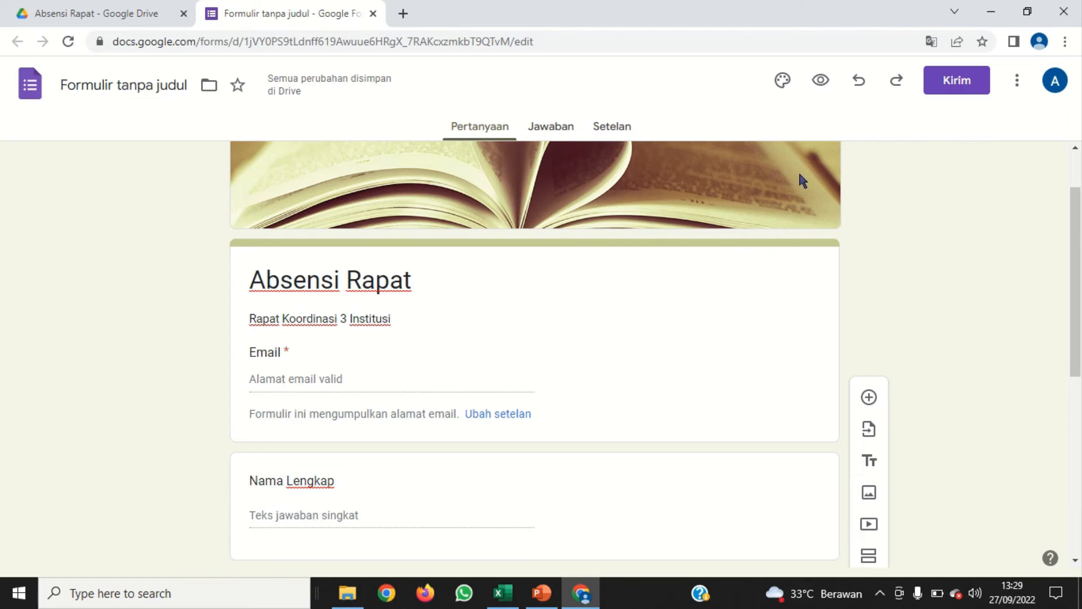
Preview the form as respondents see it, check all its questions, and return to the form editor
left_click(821, 80)
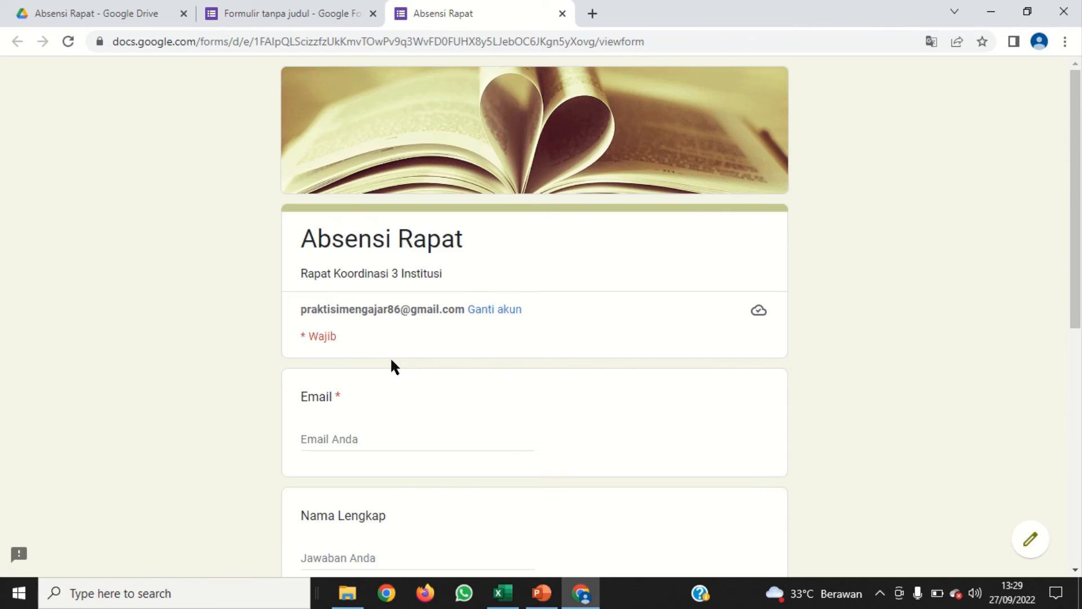
scroll(392, 366, "down", 4)
scroll(385, 343, "down", 1)
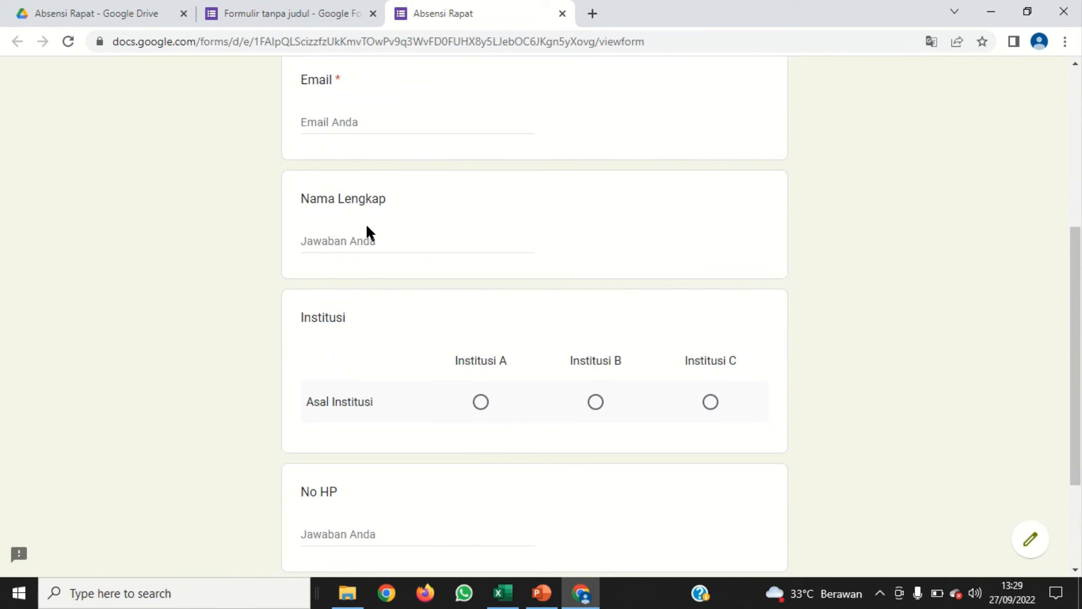
left_click(316, 16)
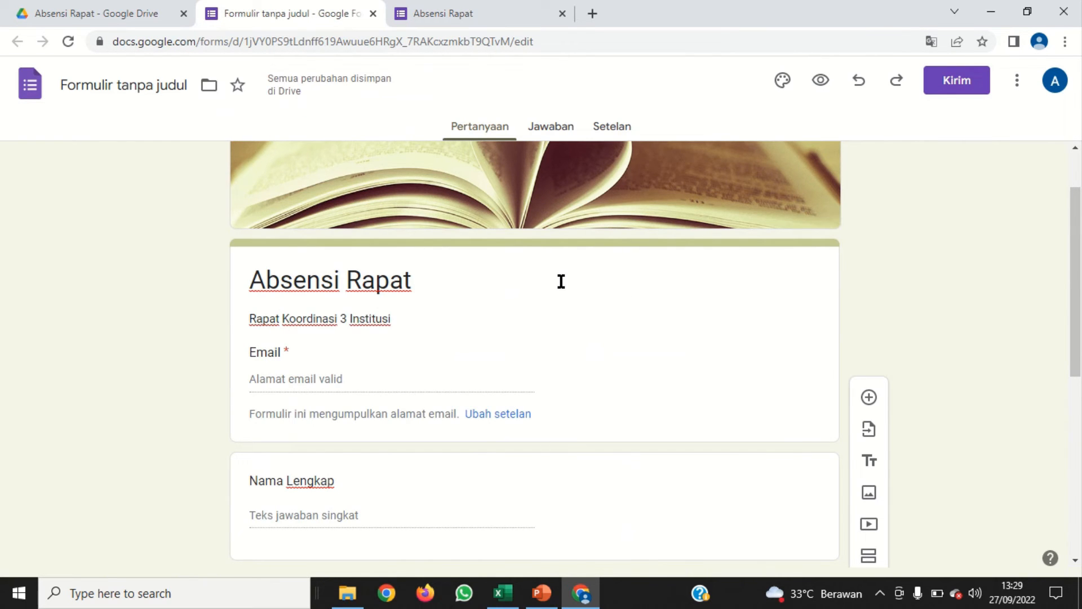
scroll(560, 281, "up", 2)
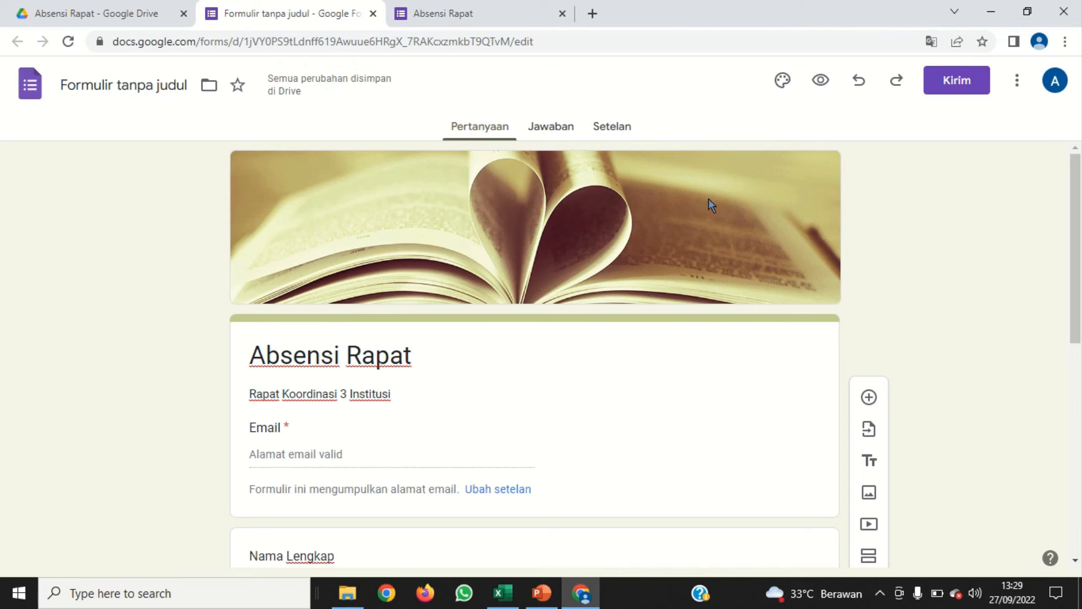
Generate a shortened share link for the form and copy it
left_click(957, 84)
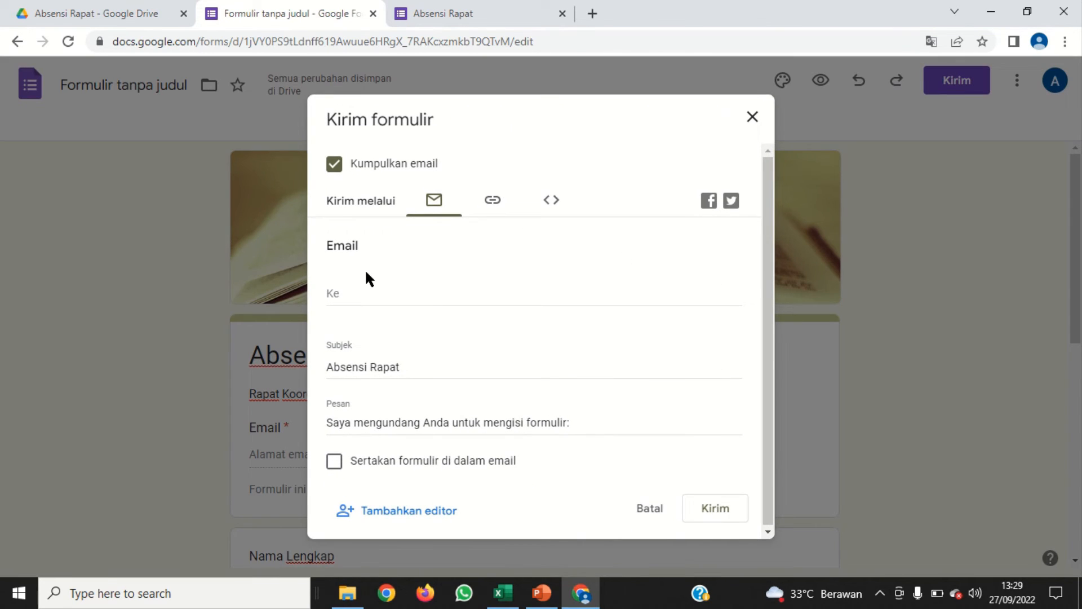
left_click(490, 207)
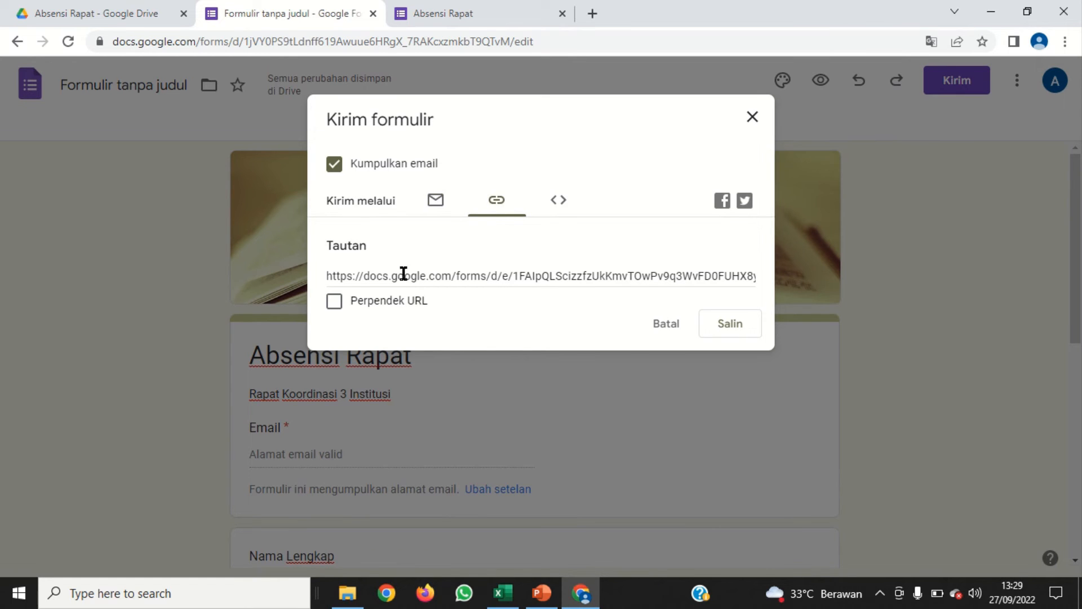
left_click(334, 303)
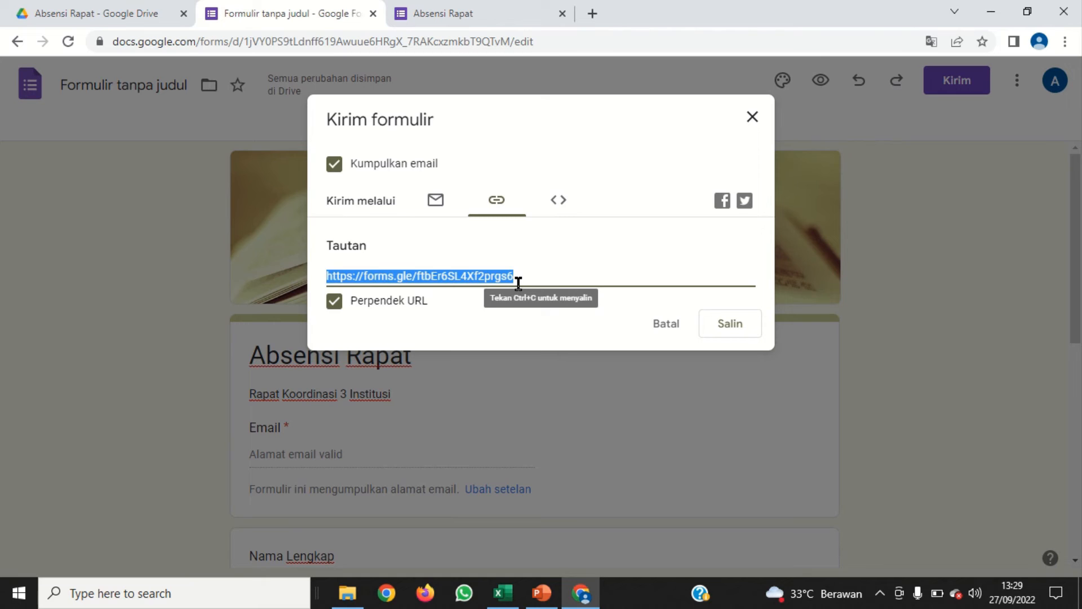
left_click(732, 329)
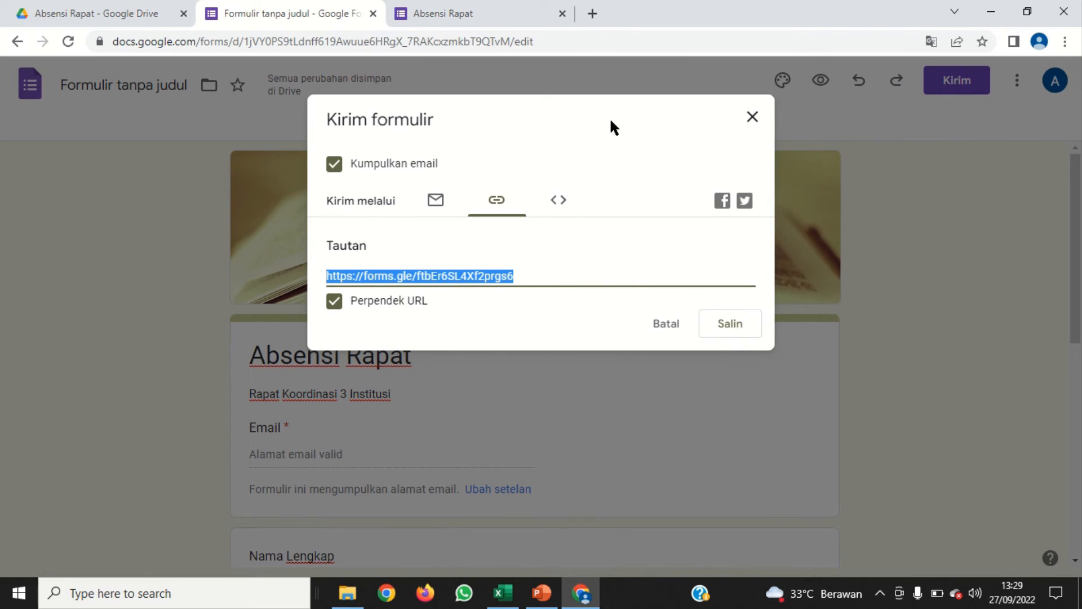
Open the copied form link in a new browser tab
left_click(591, 13)
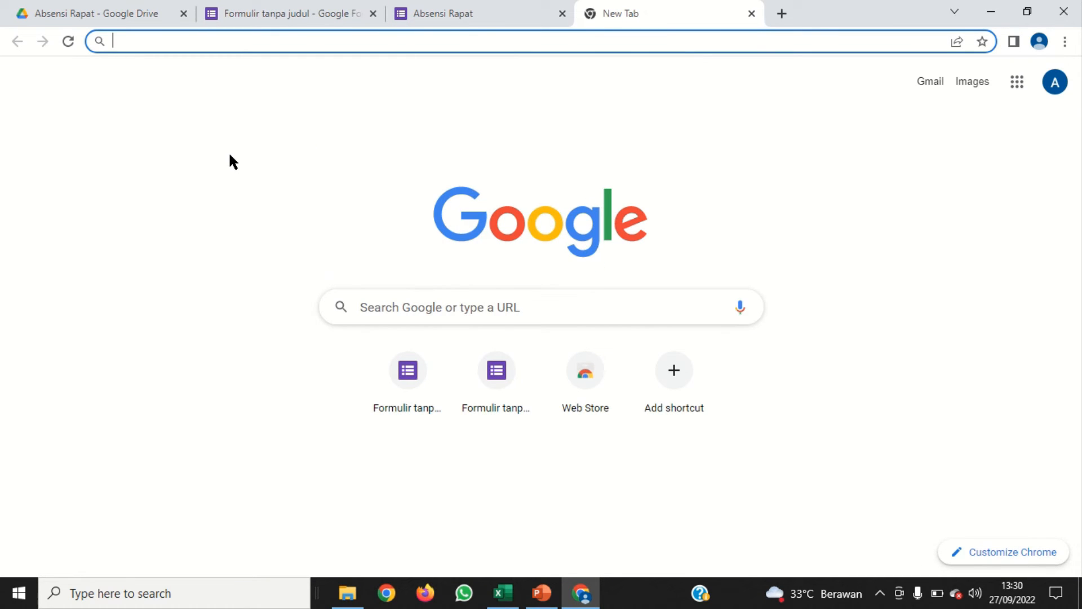
type("https://forms.gle/ftbEr6SL4Xf2prgs6")
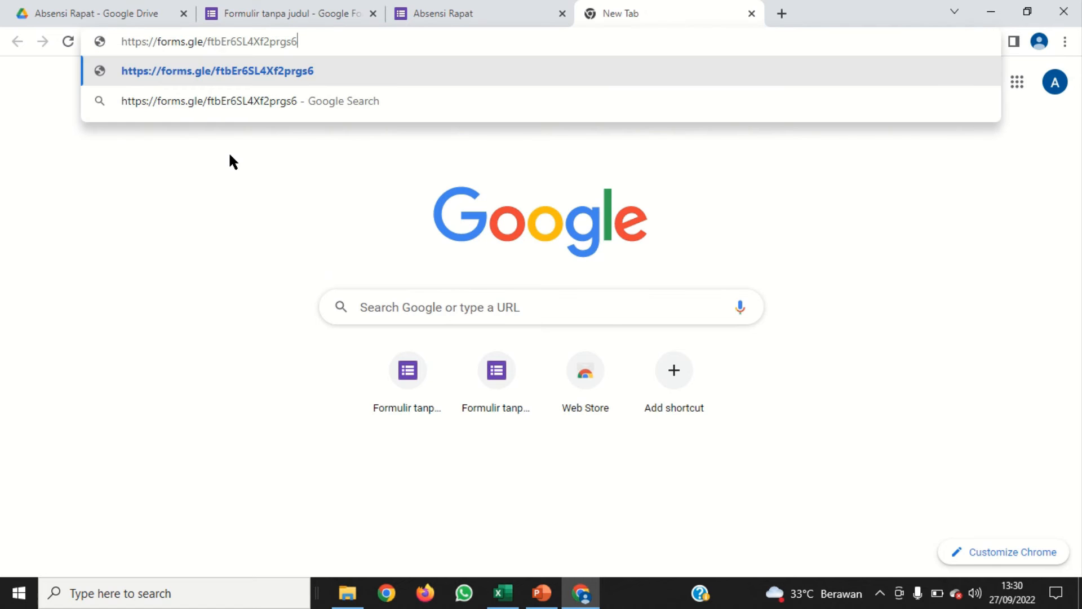
left_click(232, 72)
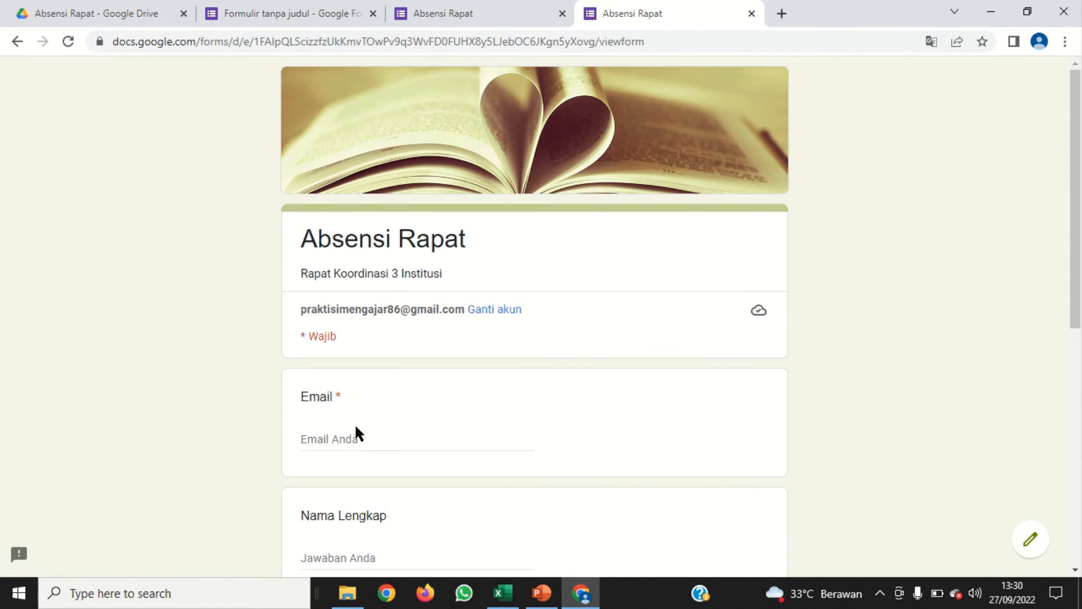
Fill in the first respondent's e-mail address and full name in the attendance form
left_click(353, 439)
scroll(354, 437, "down", 3)
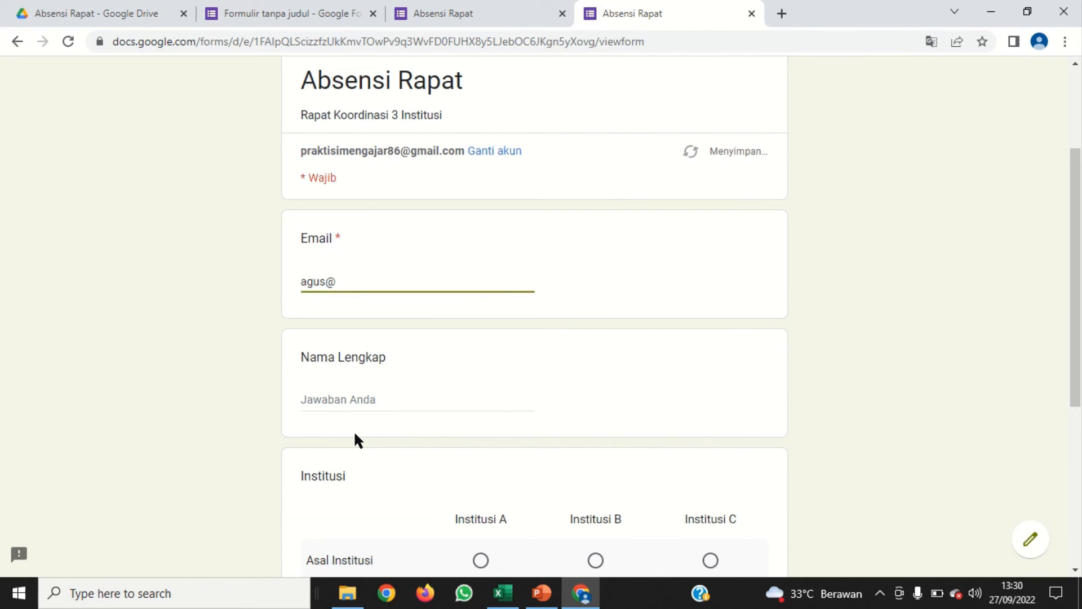
left_click(351, 406)
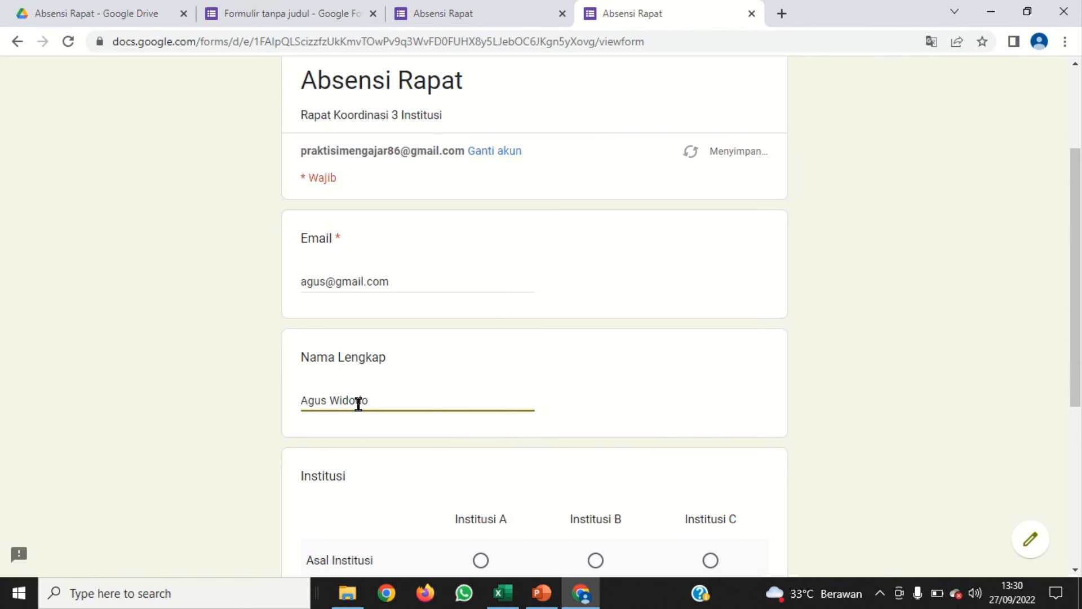
Choose Institusi B as the Asal Institusi, enter the respondent's phone number under No HP, and submit the form
scroll(427, 380, "down", 3)
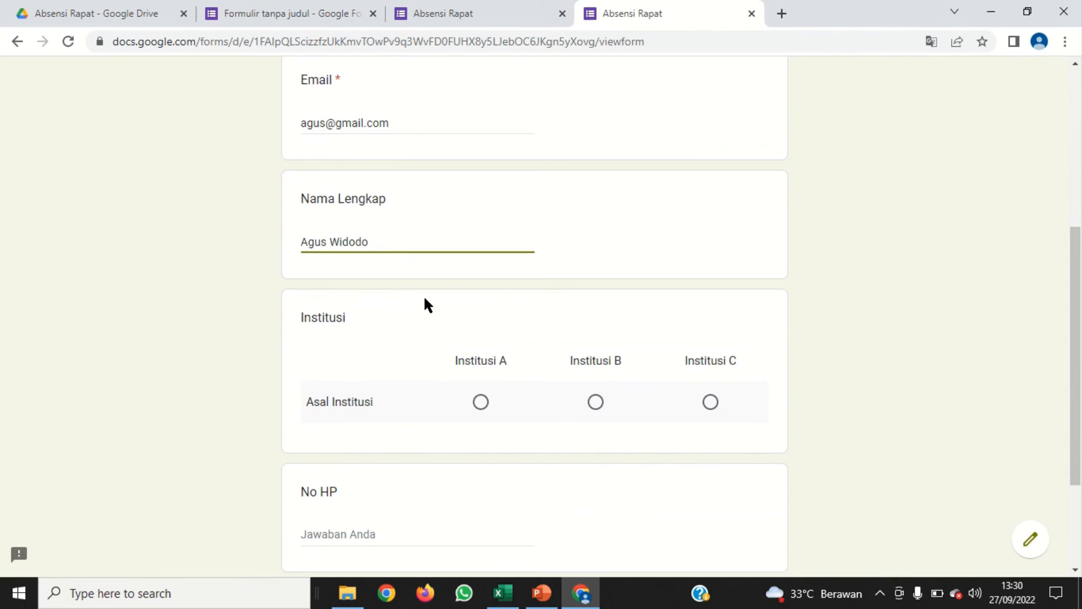
left_click(595, 402)
scroll(536, 333, "down", 3)
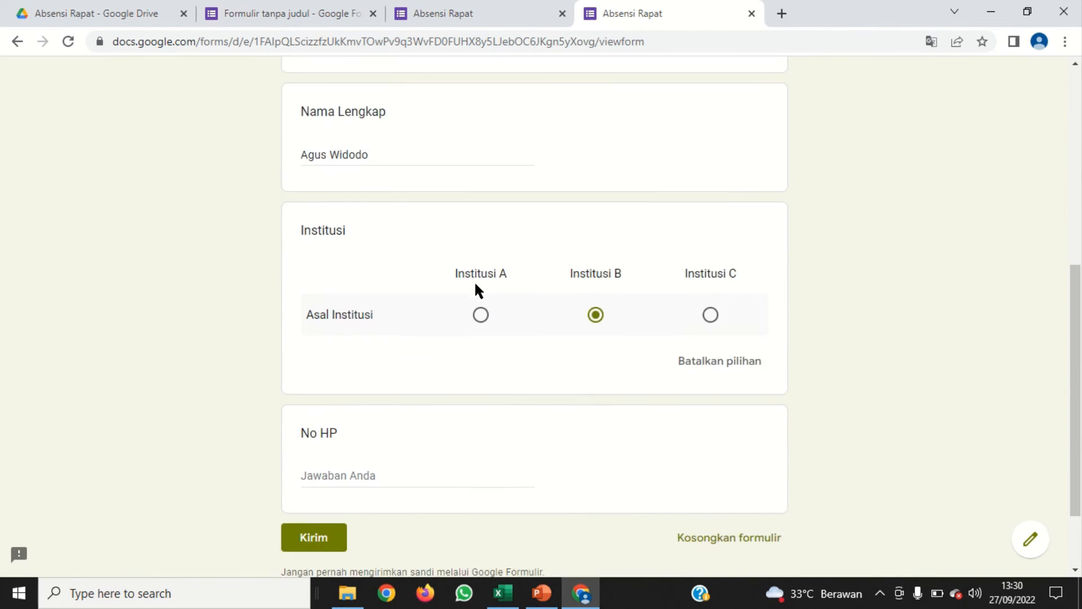
left_click(325, 376)
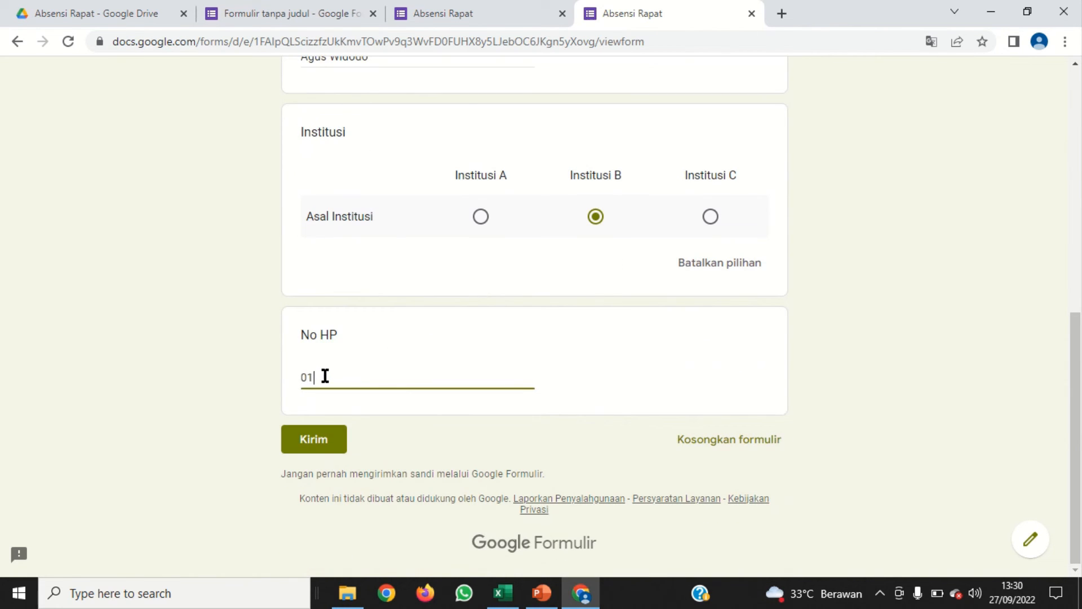
left_click(342, 451)
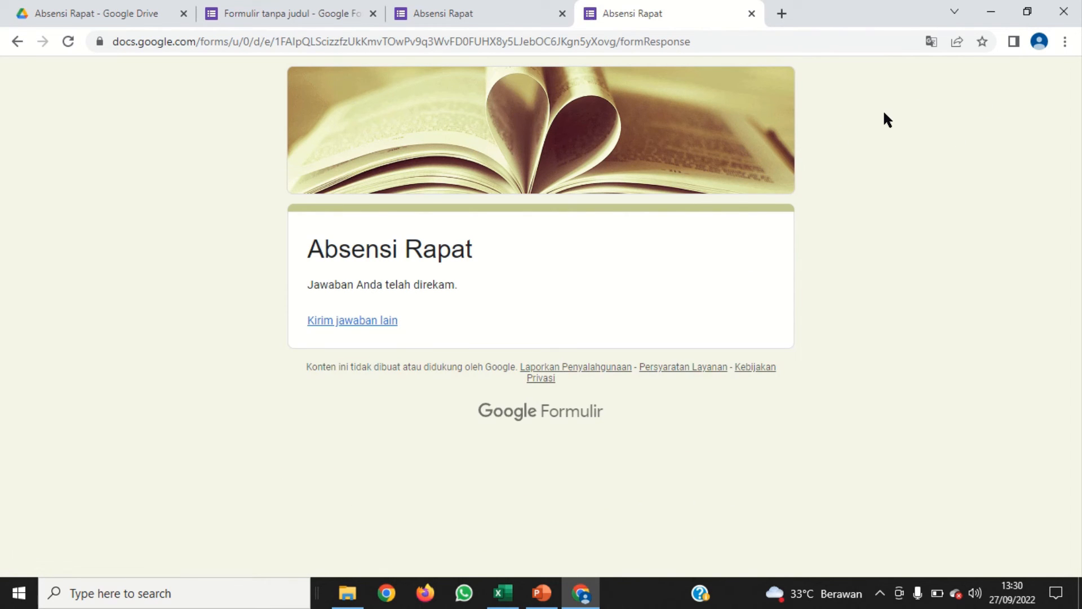
Open the copied form link in another new tab for a second response
left_click(782, 14)
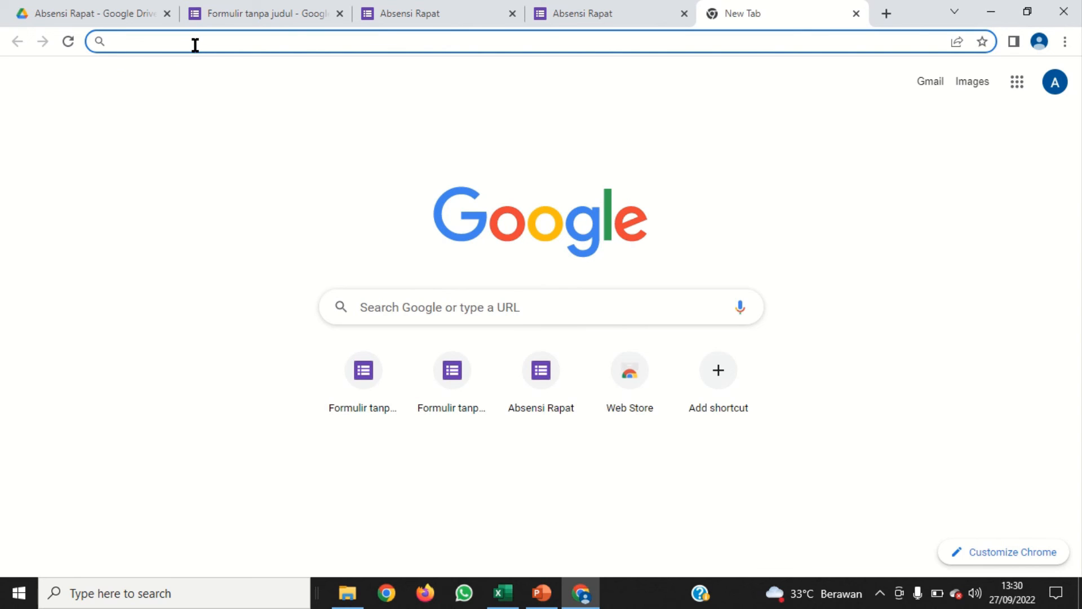
type("https://forms.gle/ftbEr6SL4Xf2prgs6")
left_click(271, 74)
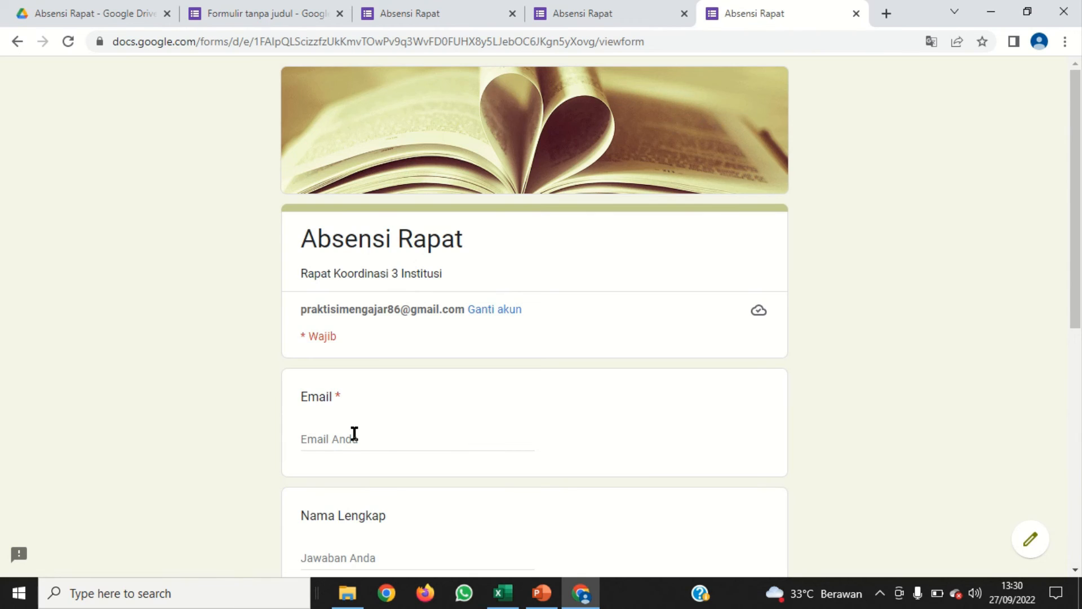
Fill in the second respondent's e-mail address in the Email question
left_click(353, 439)
scroll(394, 428, "down", 3)
type("a")
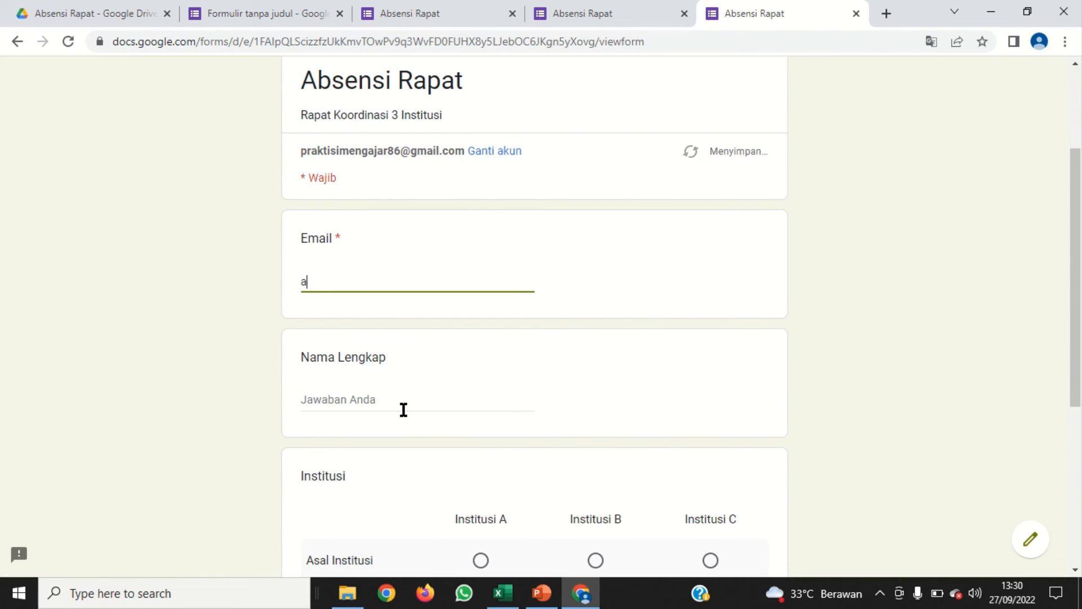
key("BackSpace")
Enter the second respondent's full name under Nama Lengkap
left_click(360, 399)
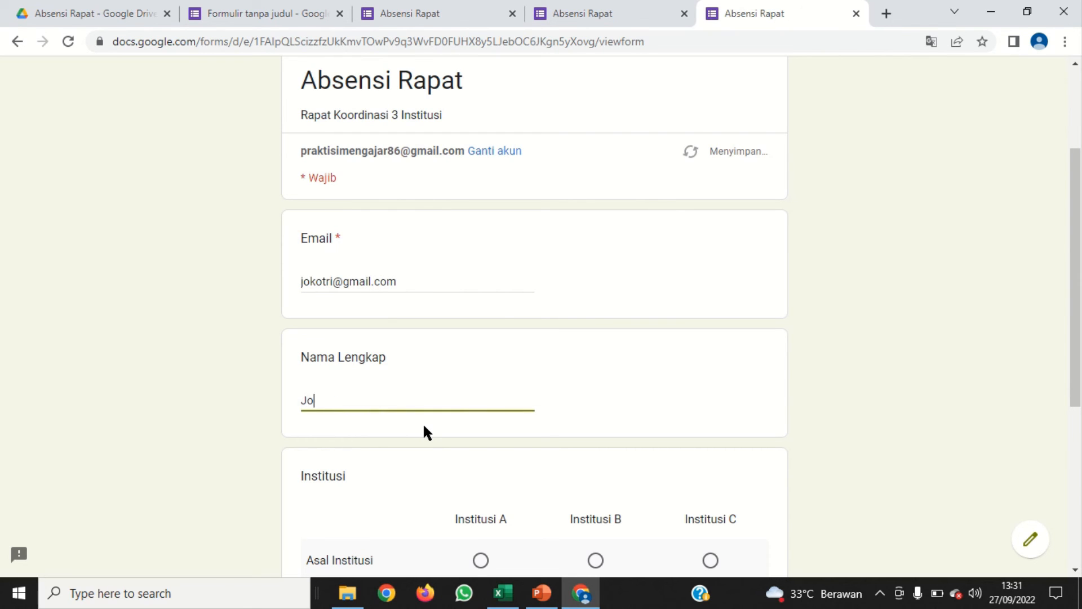
Choose Institusi A as the Asal Institusi, enter the respondent's phone number under No HP, and submit the form
scroll(424, 428, "down", 3)
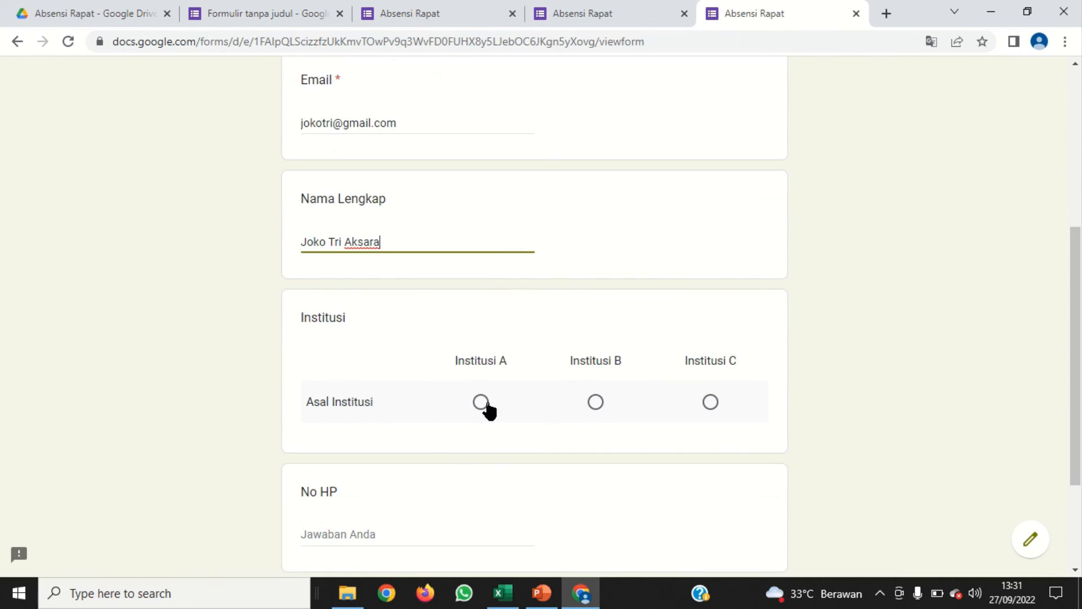
left_click(480, 403)
scroll(428, 473, "down", 3)
left_click(346, 404)
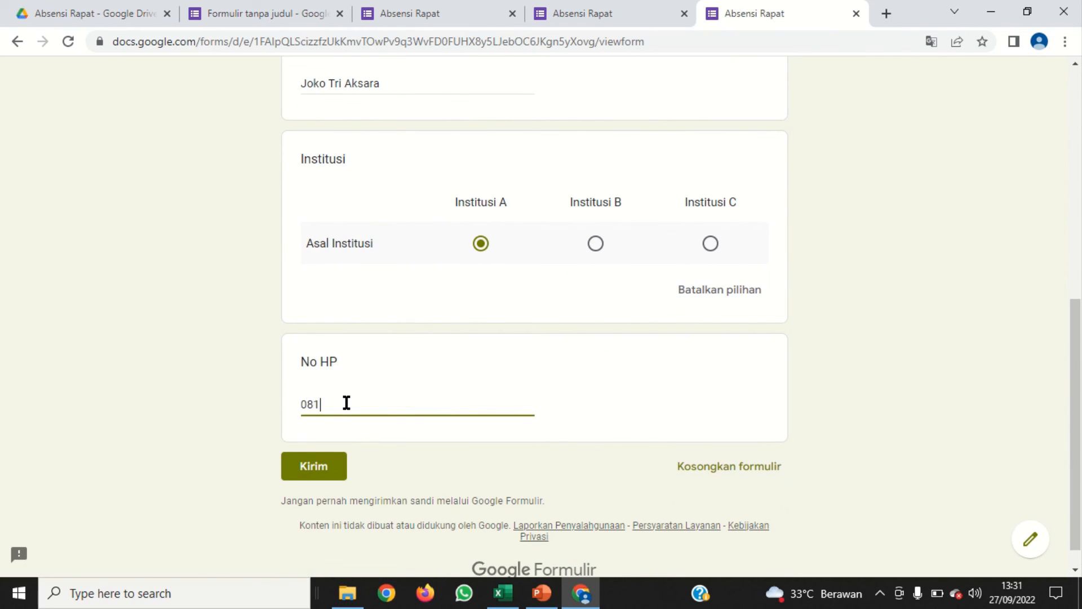
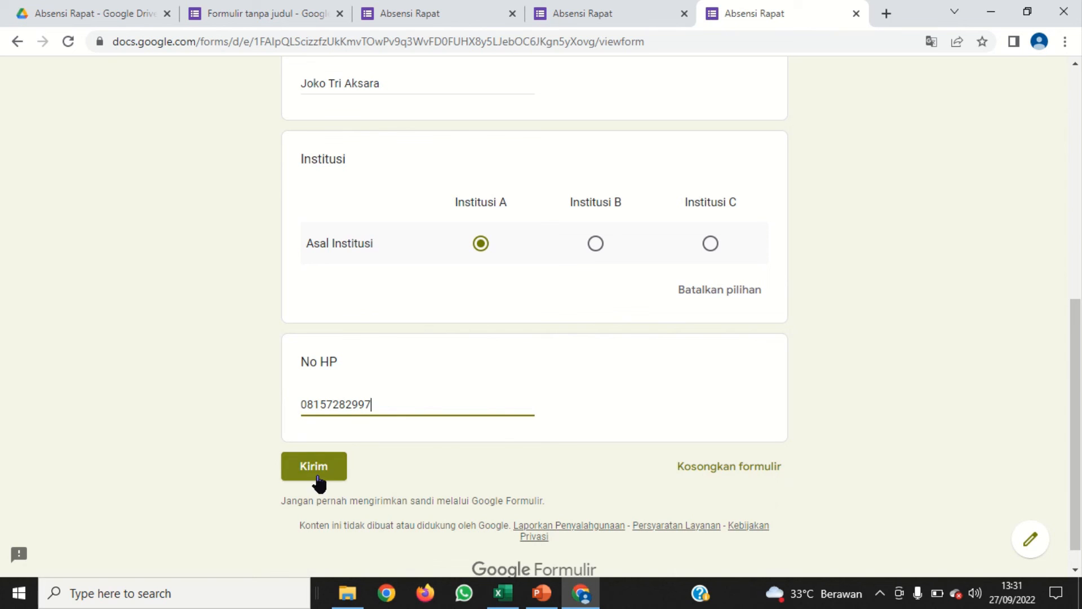
left_click(316, 472)
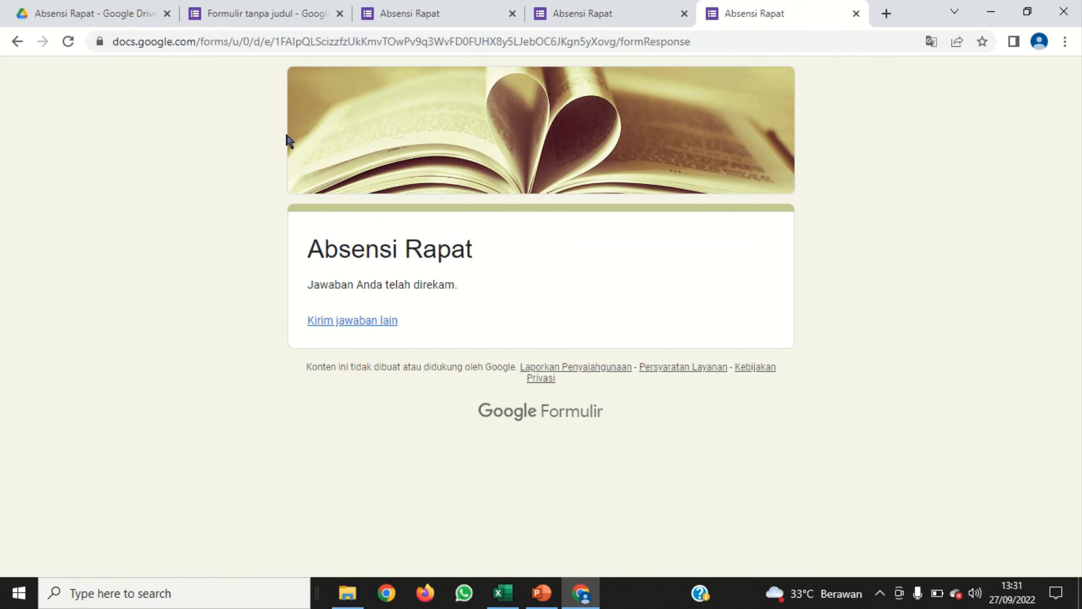
Return to the form editor, dismiss the send dialog, and review the summary of submitted responses, including the Institusi chart
left_click(250, 16)
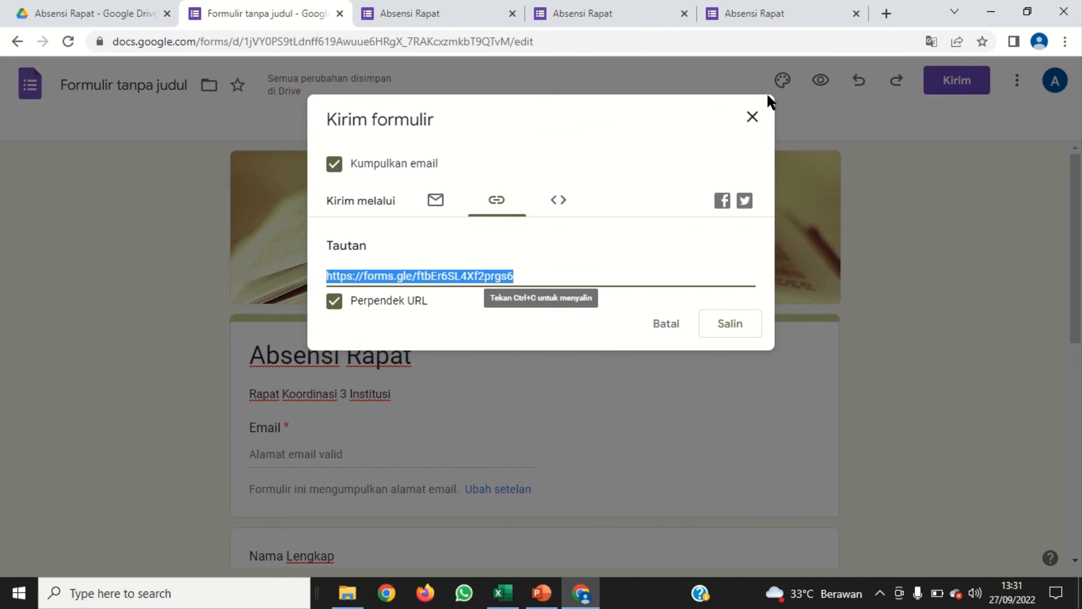
left_click(752, 117)
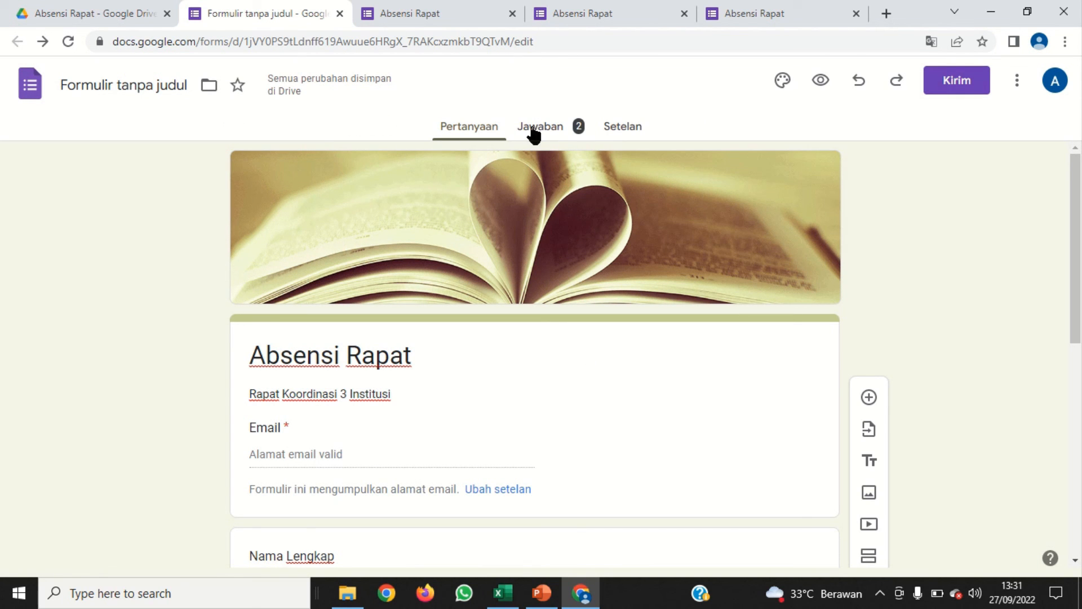
left_click(544, 127)
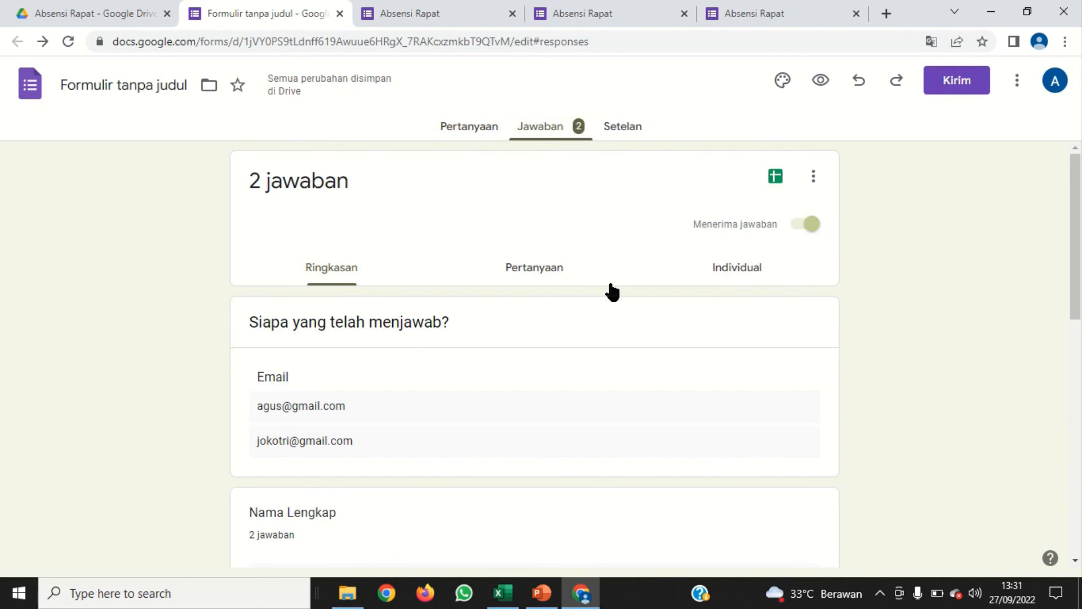
scroll(534, 306, "down", 3)
scroll(430, 344, "down", 8)
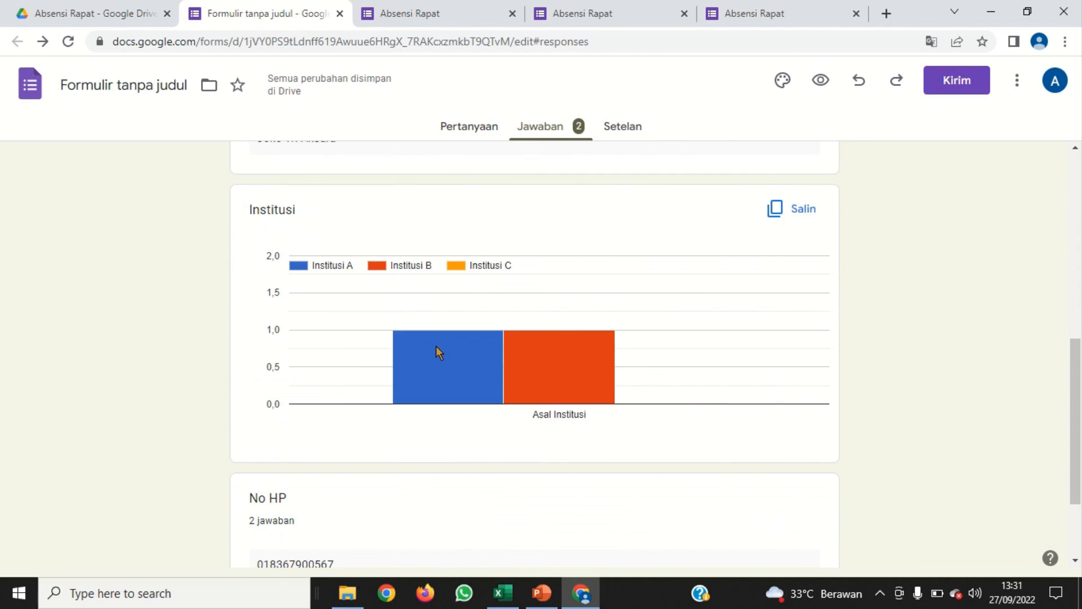
Create a new spreadsheet for the form responses with the name "Formulir tanpa judul (Jawaban)"
scroll(602, 415, "up", 10)
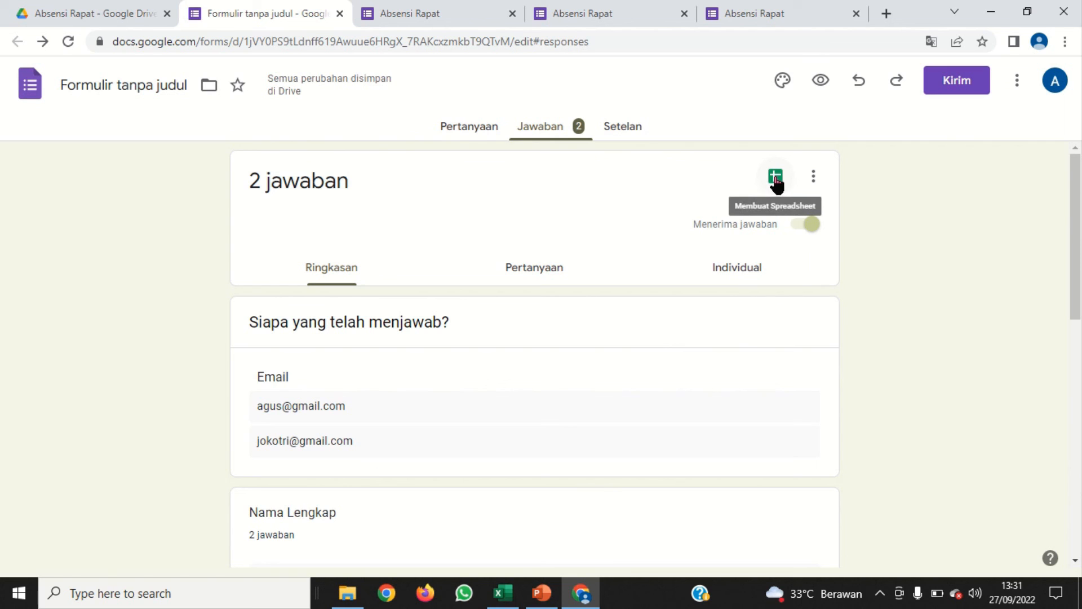
left_click(775, 178)
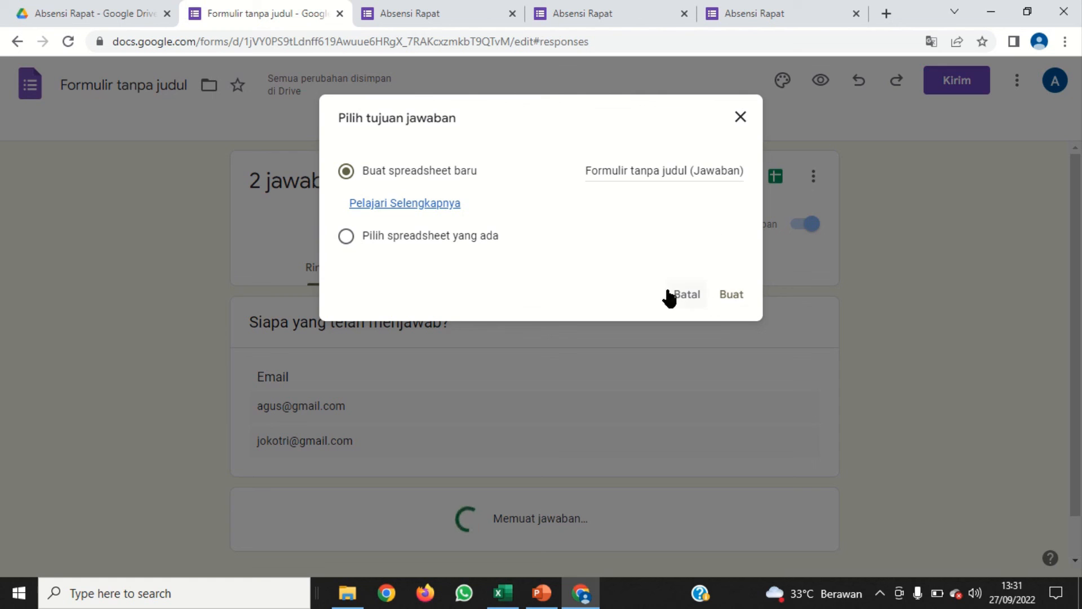
left_click(736, 298)
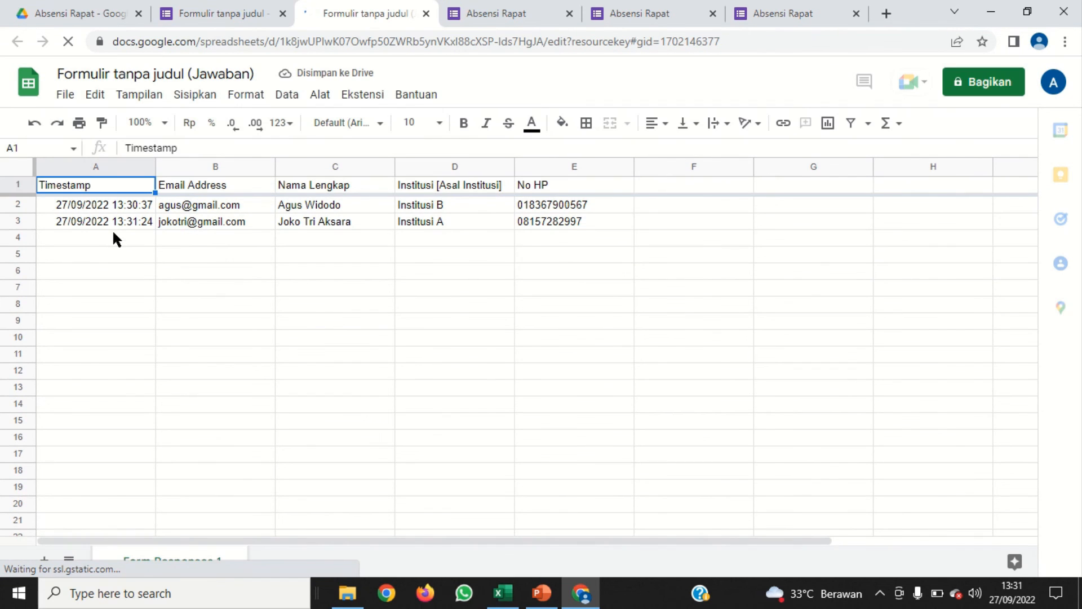
Examine the recorded timestamps, e-mail addresses, names, institutions and phone numbers in the response spreadsheet
left_click(86, 206)
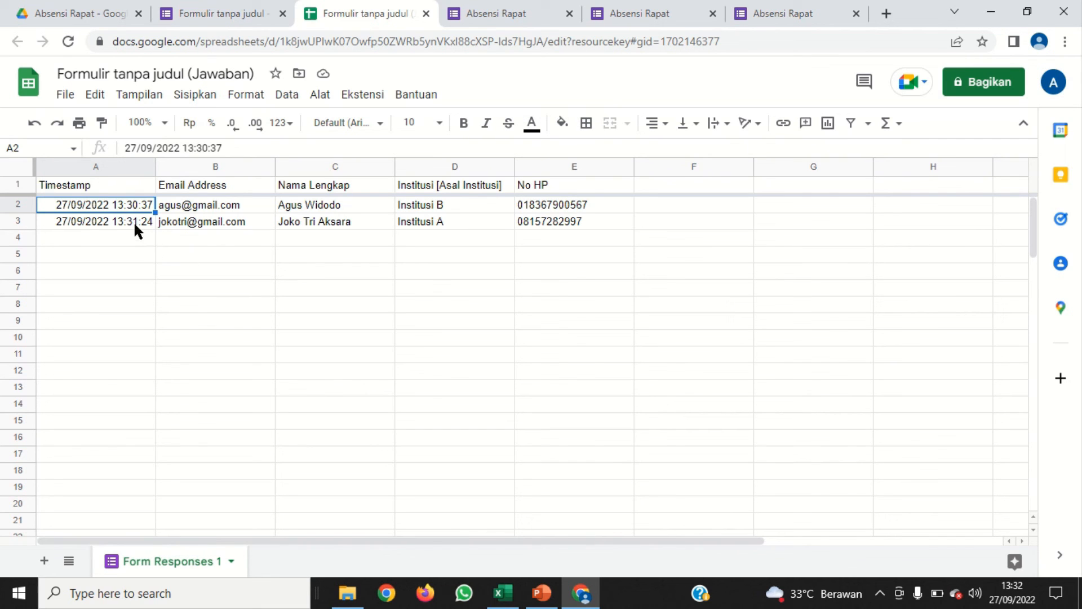
left_click(119, 219)
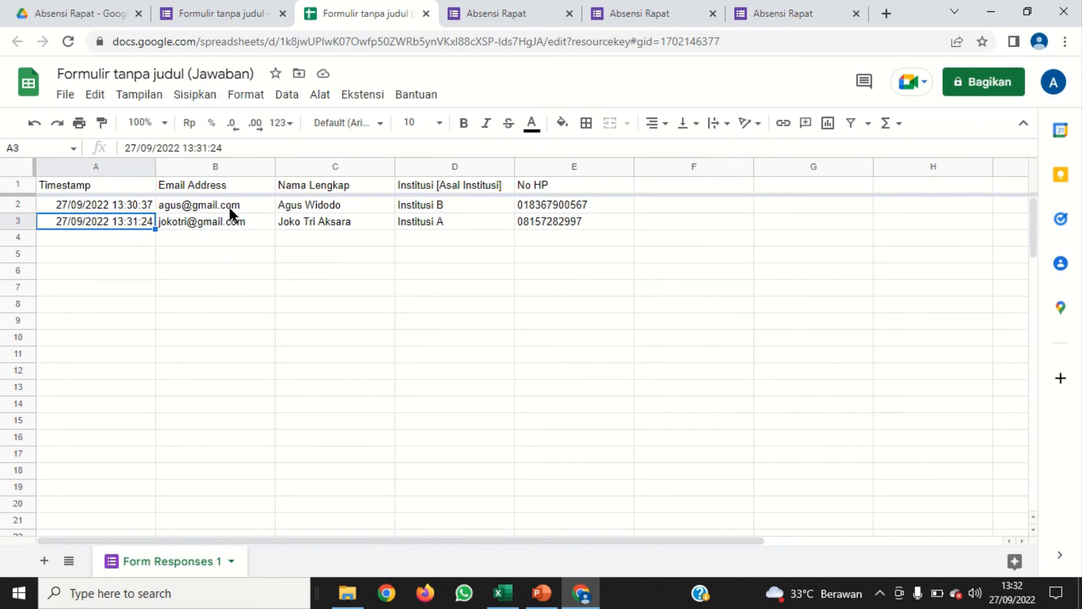
left_click(249, 206)
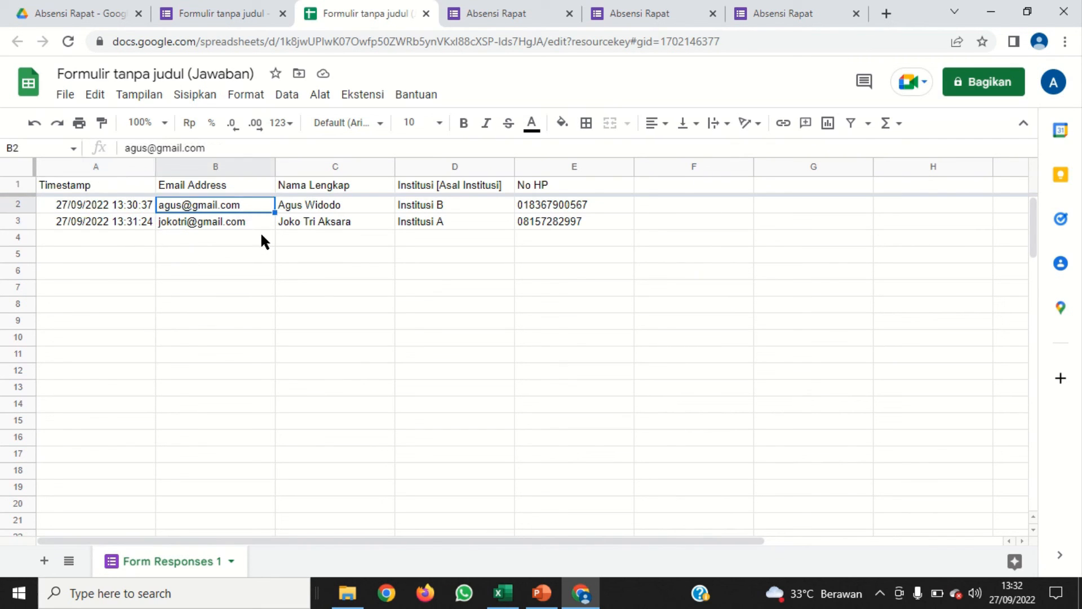
left_click(374, 207)
left_click(456, 209)
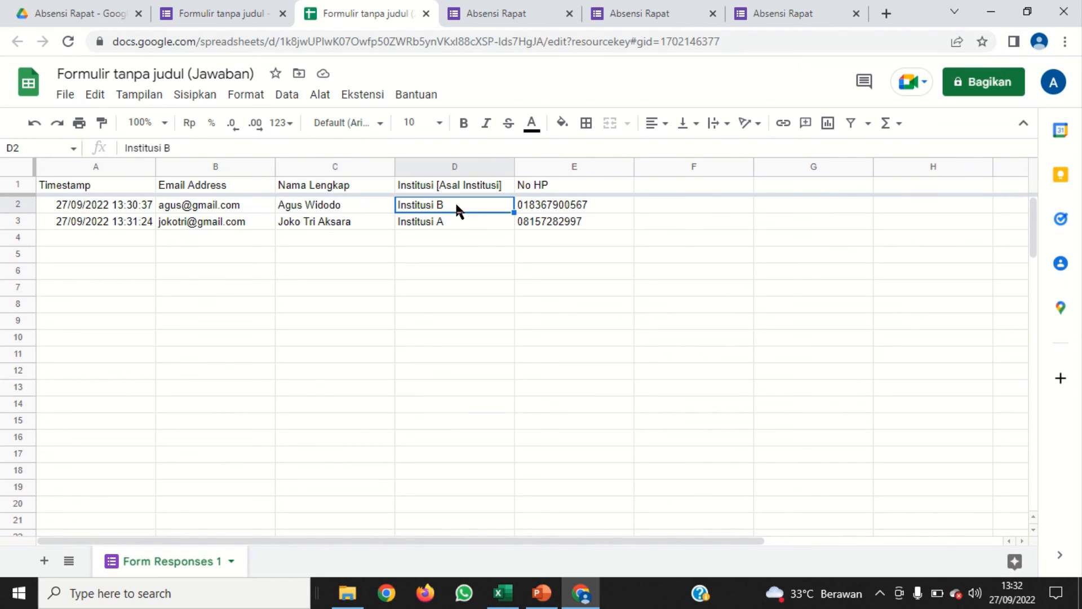
left_click(484, 239)
left_click(597, 220)
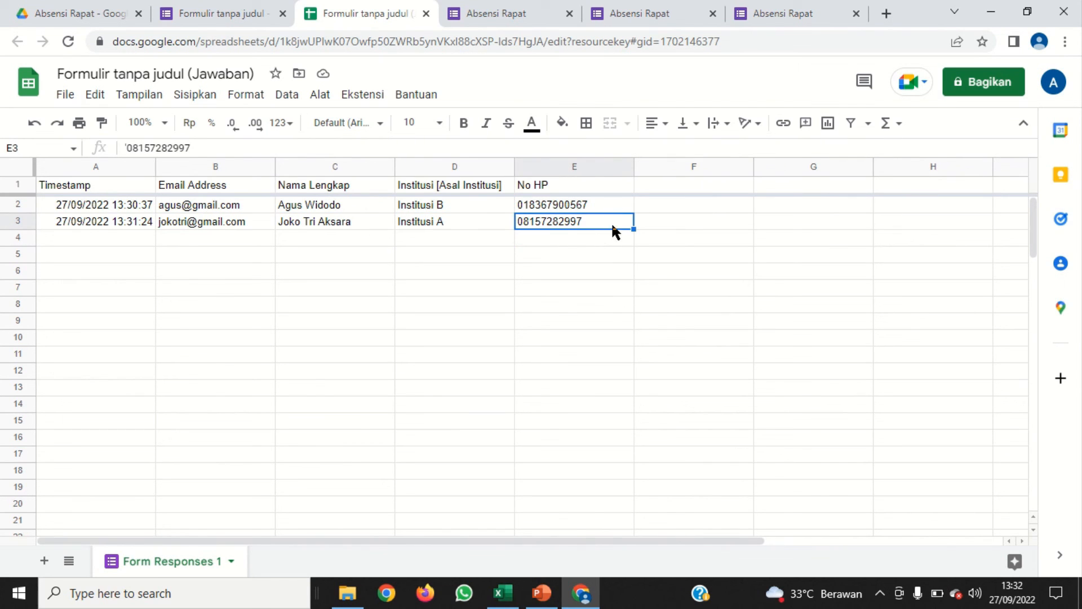
left_click(392, 275)
left_click(555, 306)
left_click(432, 285)
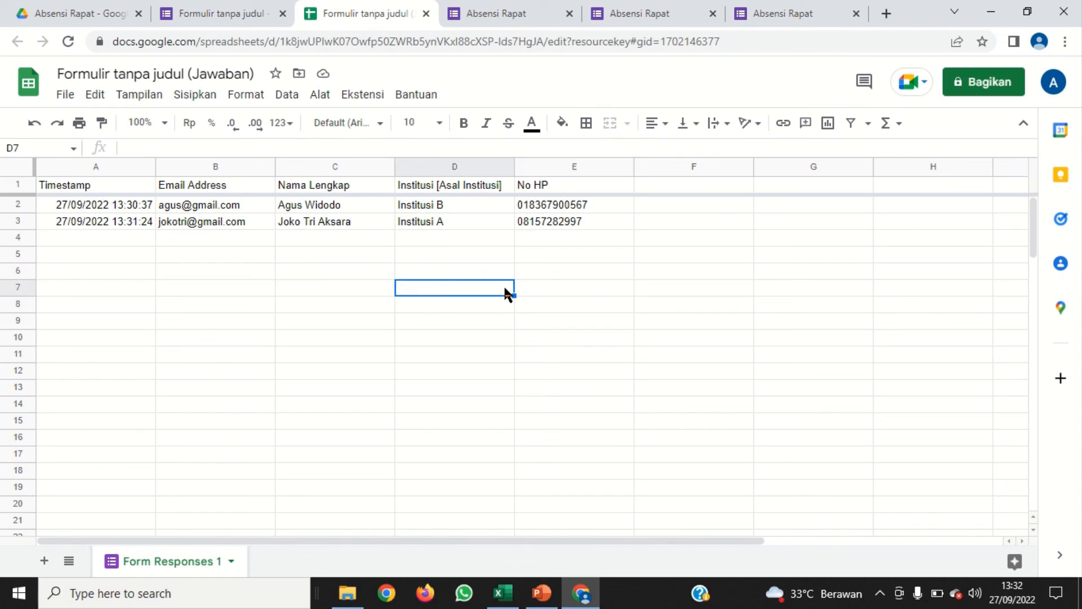
left_click(580, 256)
left_click(558, 306)
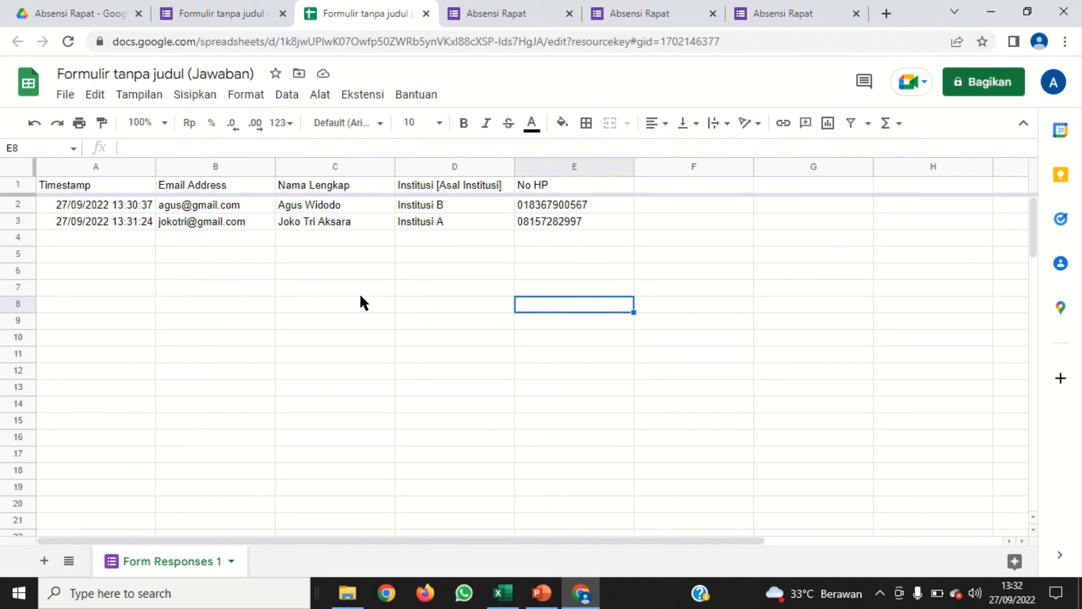
left_click(581, 272)
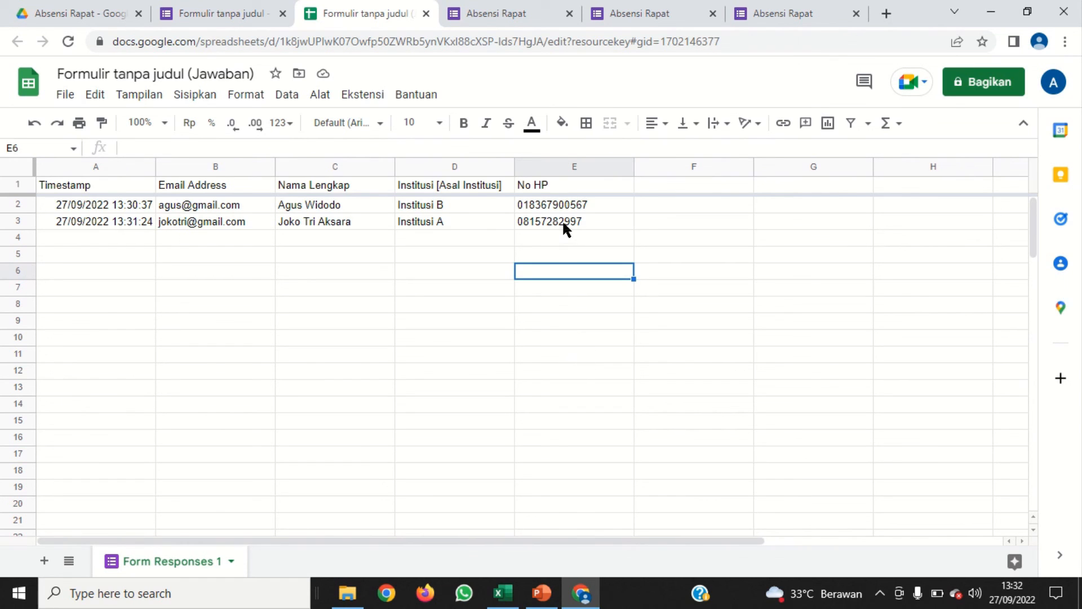
mouse_move(552, 7)
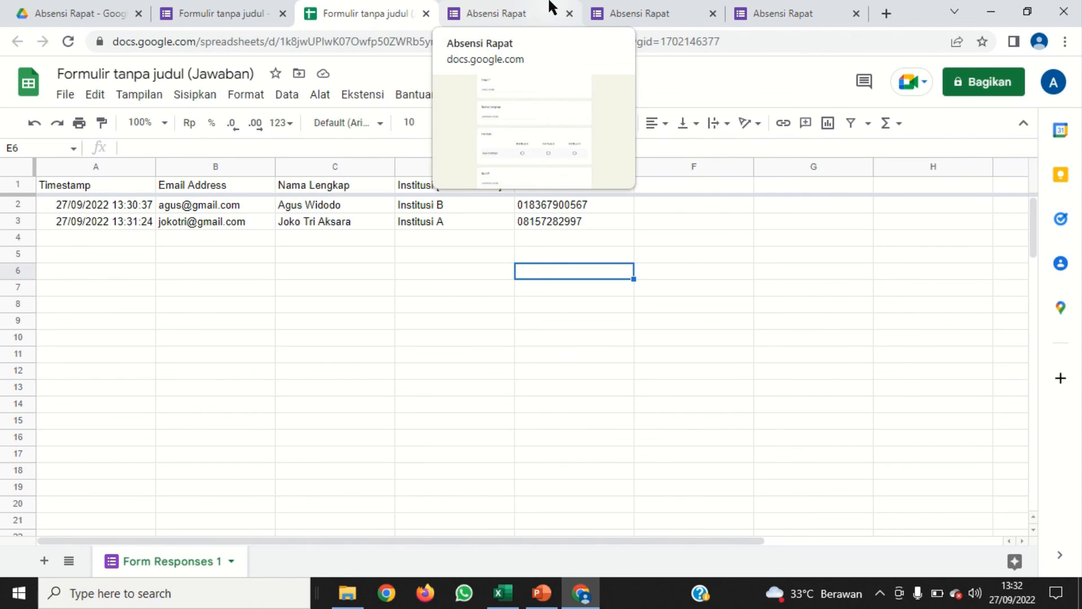